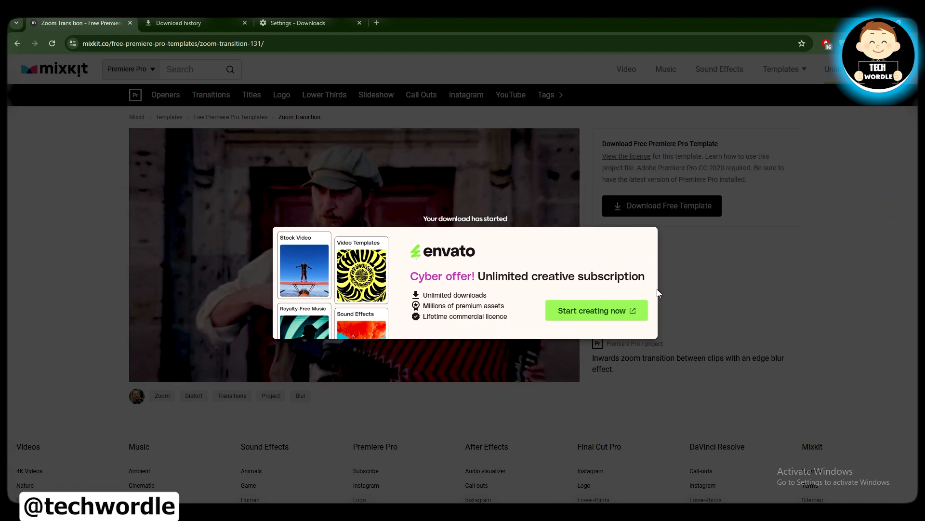
Dismiss the Envato offer and show the downloaded mixkit-zoom-transition-131 (1) archive in its folder, with the folder window maximized
click(731, 271)
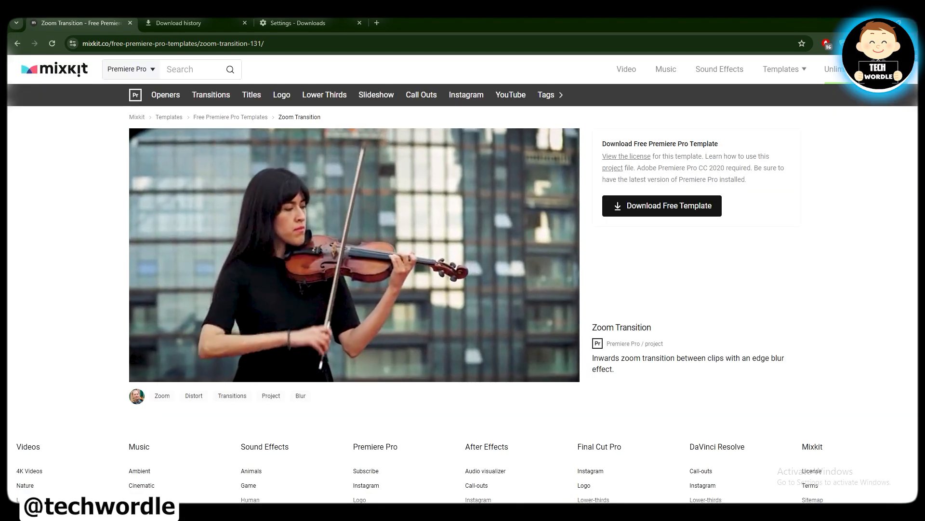
click(886, 44)
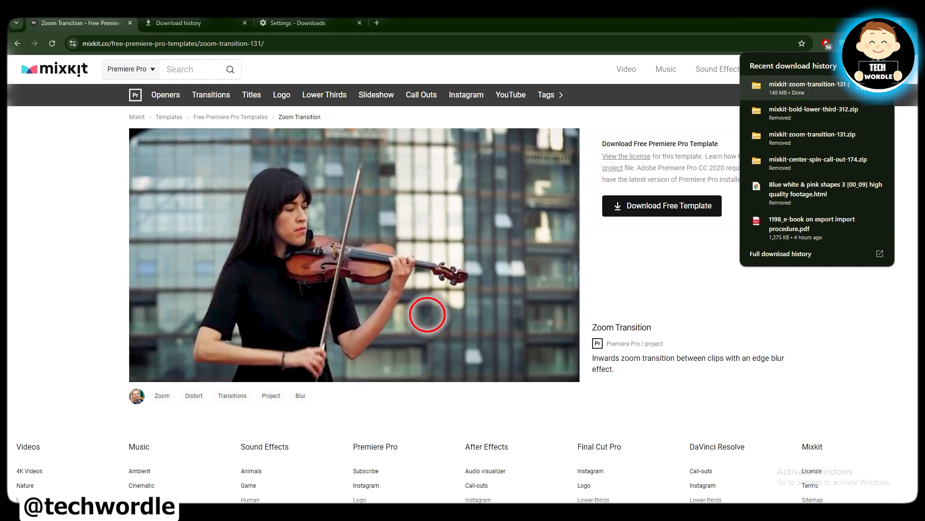
click(863, 91)
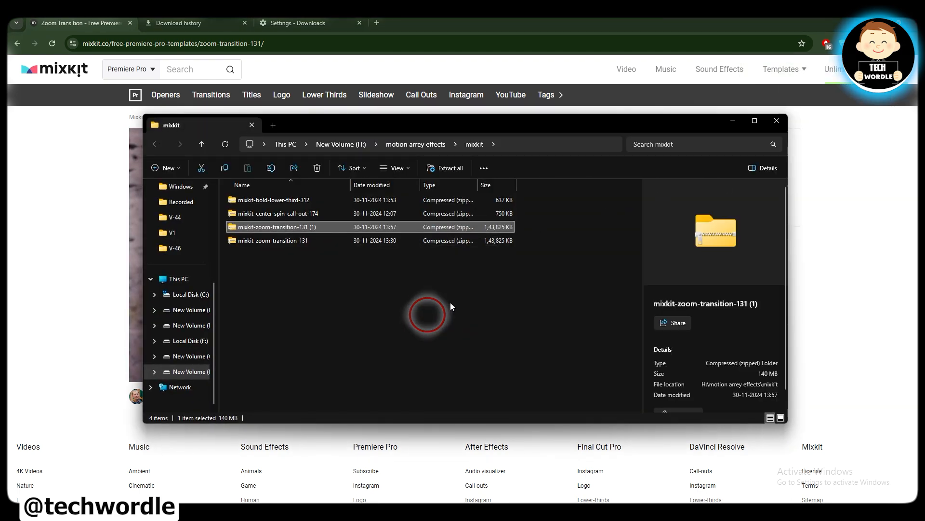
click(490, 294)
click(754, 122)
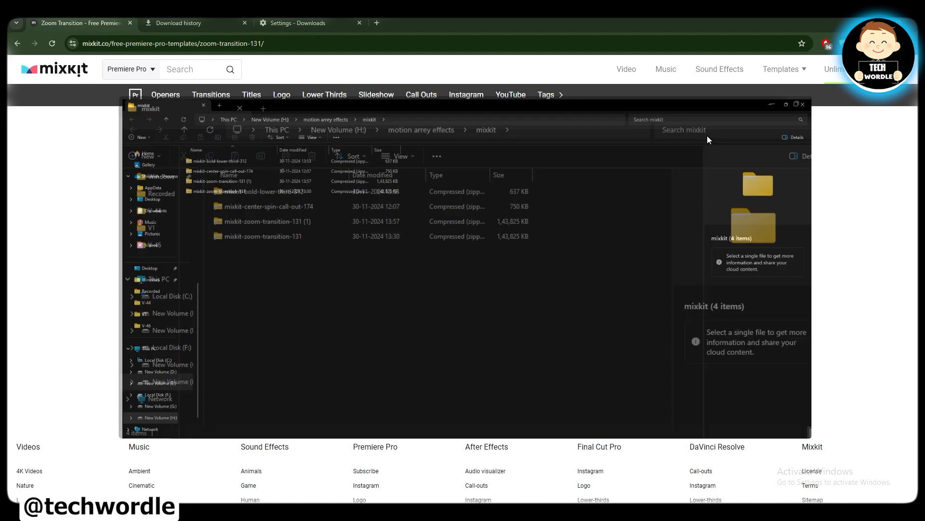
drag(207, 176, 166, 97)
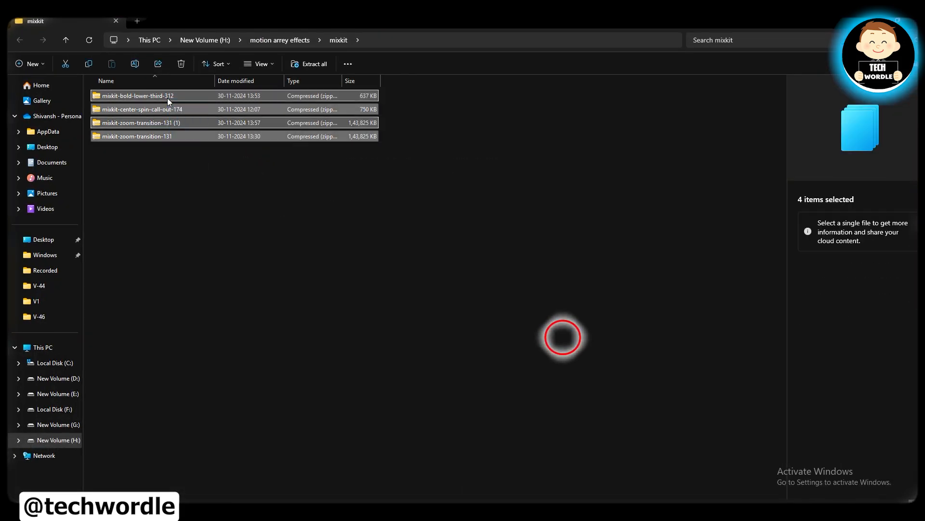
click(186, 151)
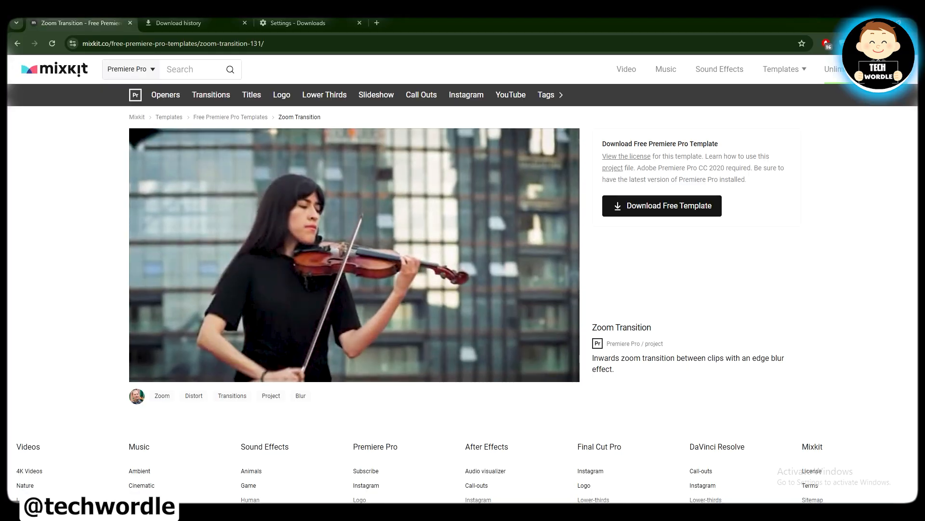
Switch to the mixkit folder in File Explorer and bring up the WinRAR extraction options for the mixkit-bold-lower-third-312 archive
mouse_move(619, 511)
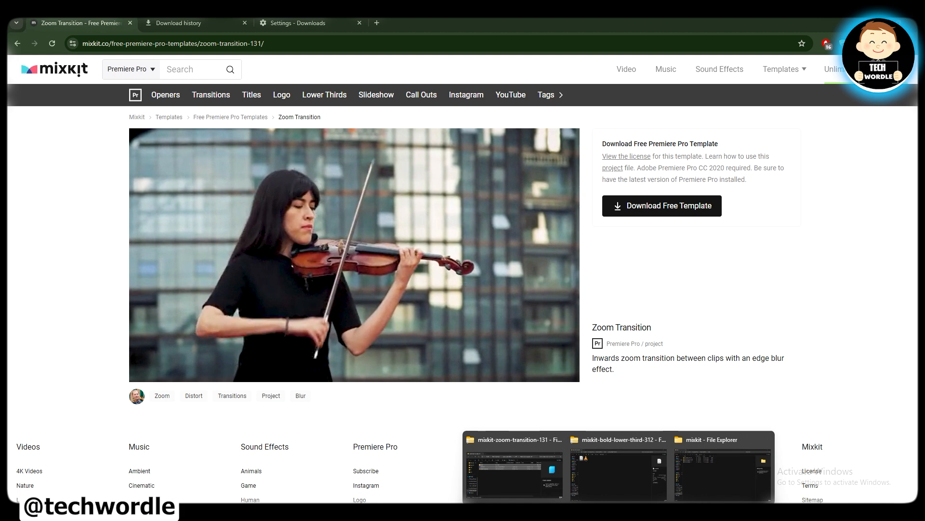
click(714, 475)
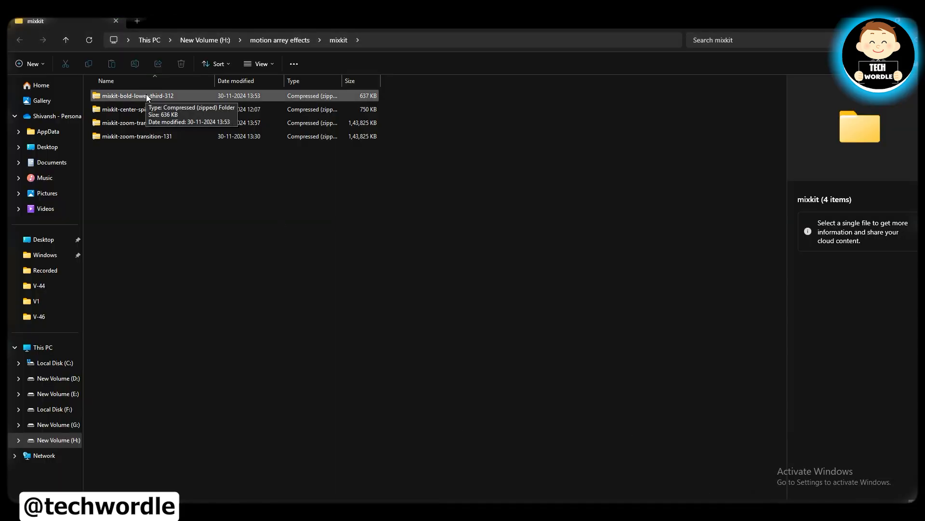
click(184, 95)
right_click(184, 95)
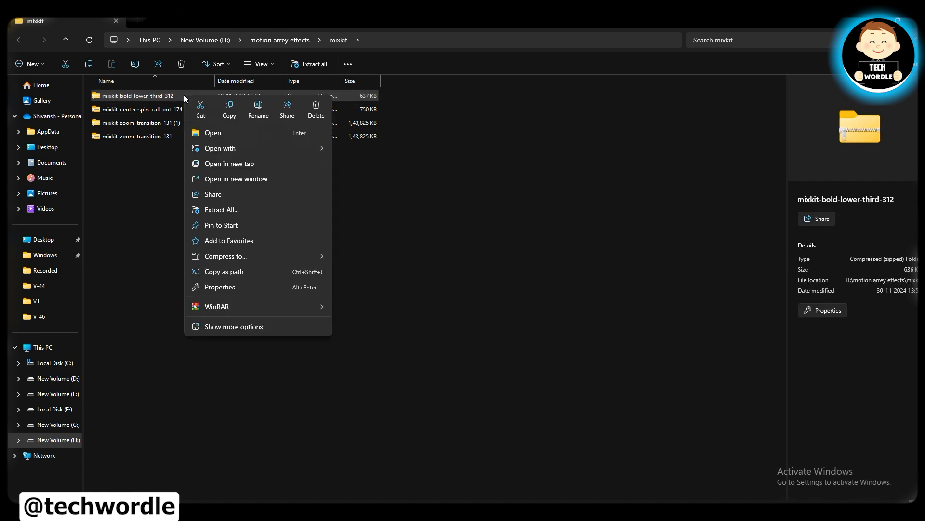
mouse_move(233, 307)
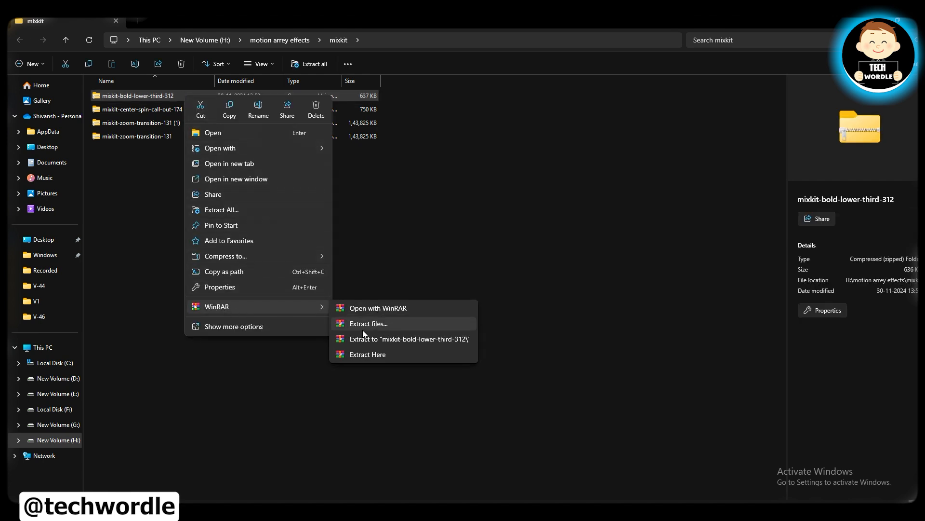
click(384, 357)
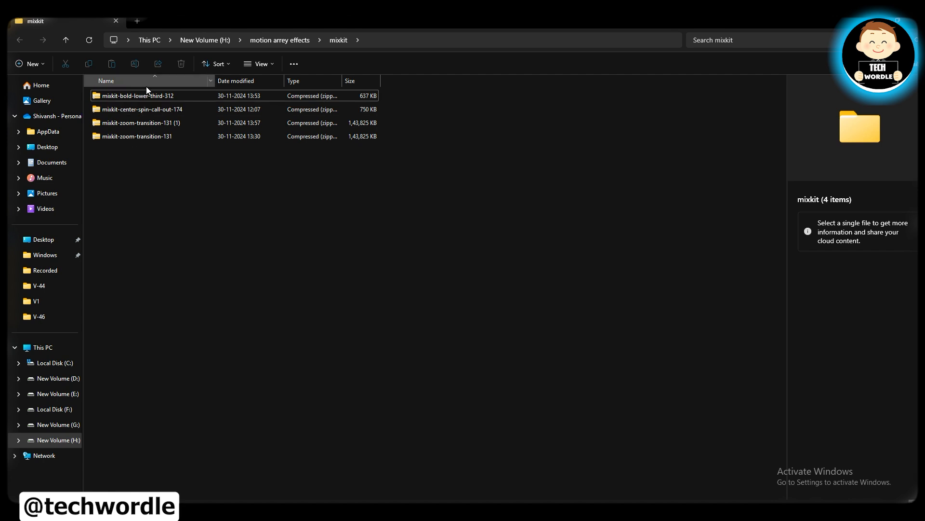
Open the mixkit-bold-lower-third-312 archive, enlarge its file icons and select the mixkit-312 motion graphics template
click(133, 96)
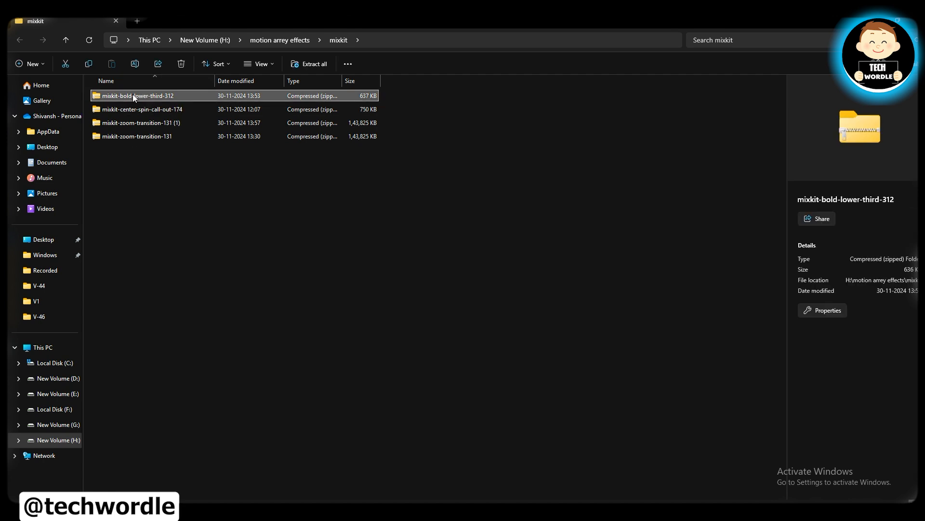
double_click(132, 94)
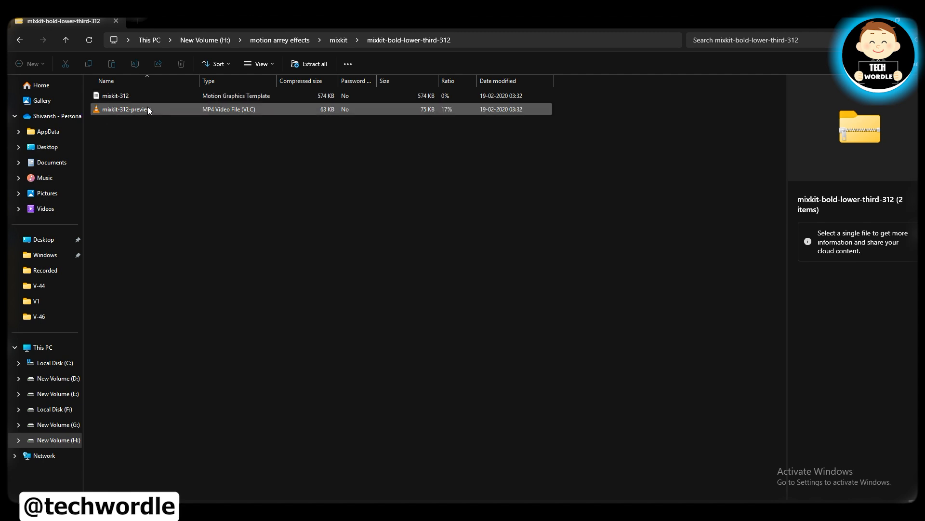
ctrl+scroll(146, 129, up, 4)
ctrl+scroll(145, 130, up, 1)
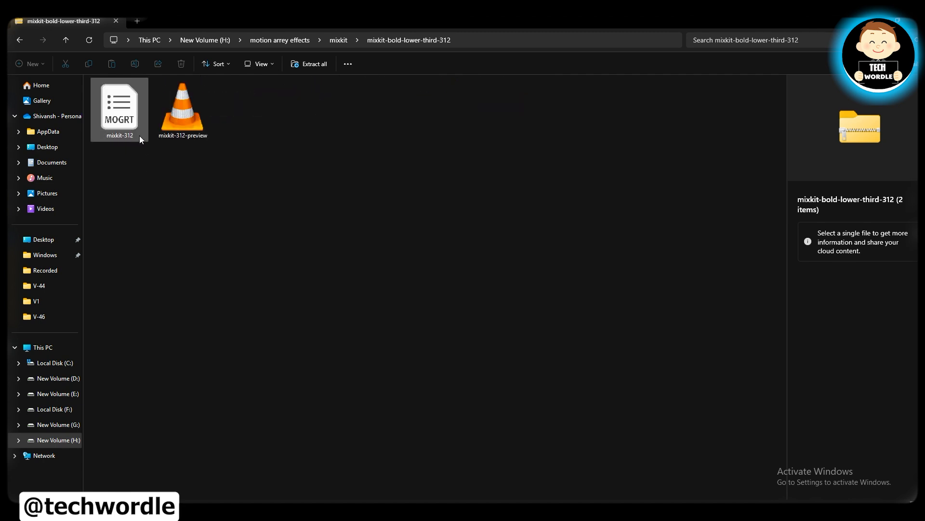
ctrl+scroll(135, 160, up, 3)
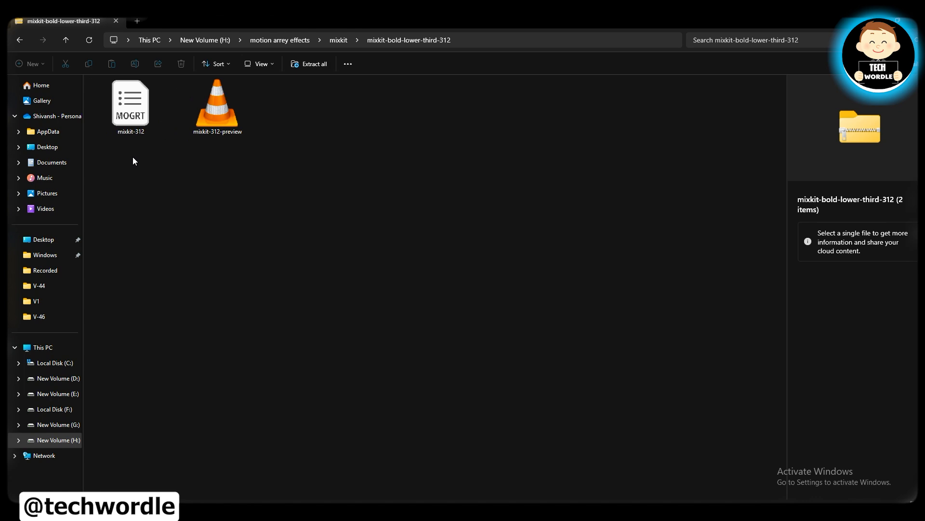
ctrl+scroll(138, 160, down, 4)
ctrl+scroll(141, 168, up, 4)
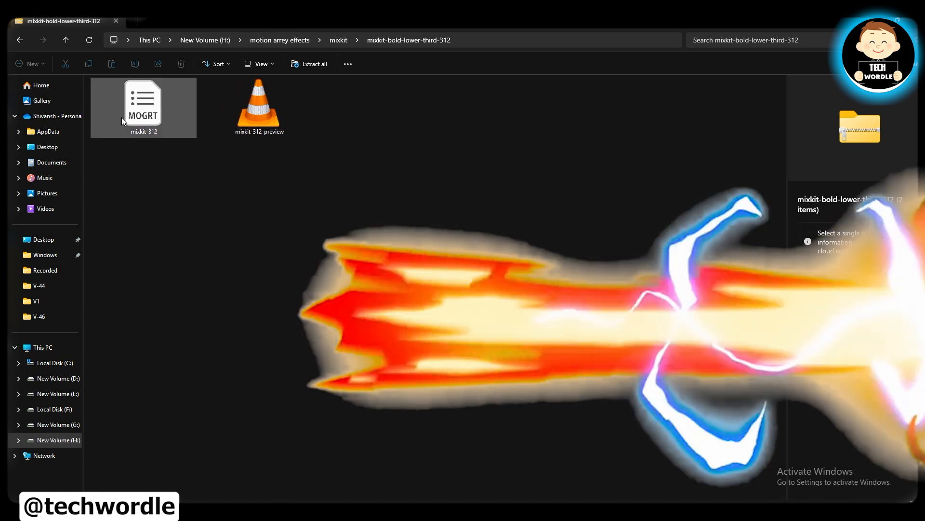
ctrl+scroll(179, 182, down, 1)
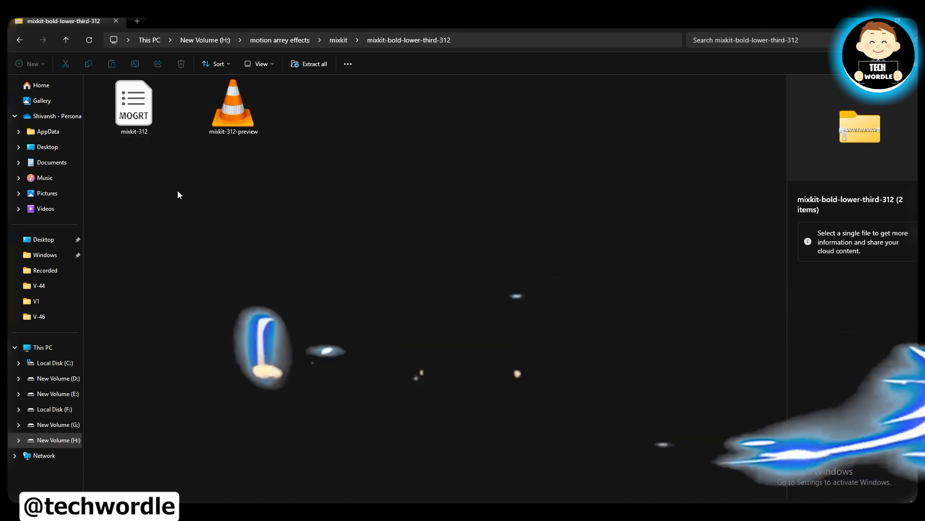
click(137, 122)
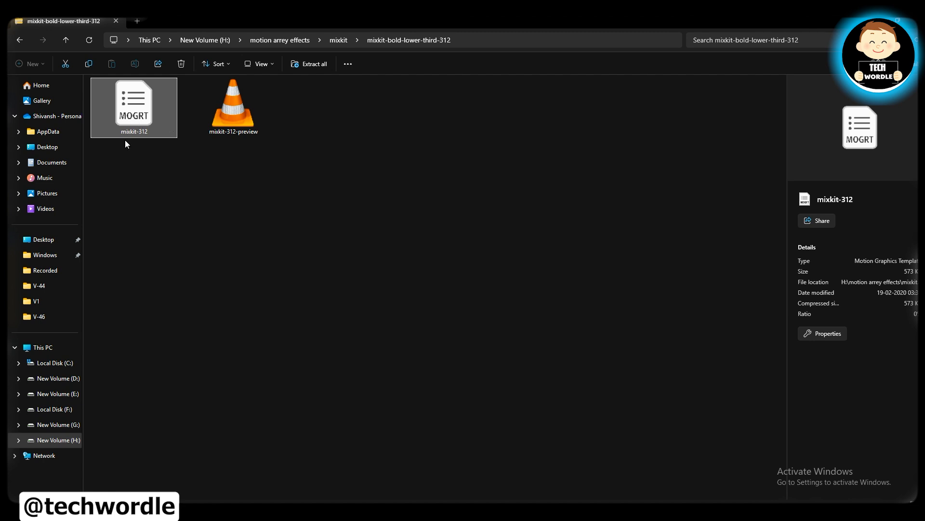
Open the mixkit-zoom-transition-131 (1) archive with icon view and examine its assets folder, Premiere project and preview file
click(20, 40)
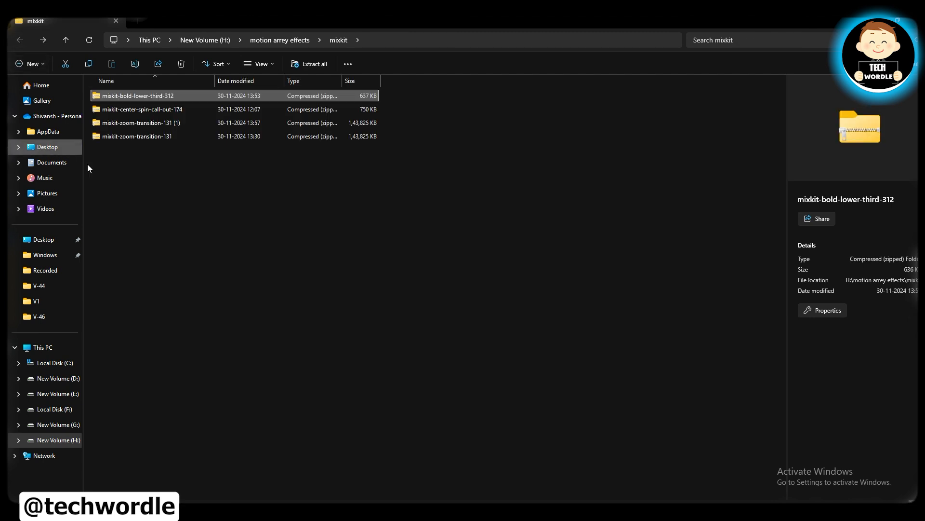
double_click(143, 126)
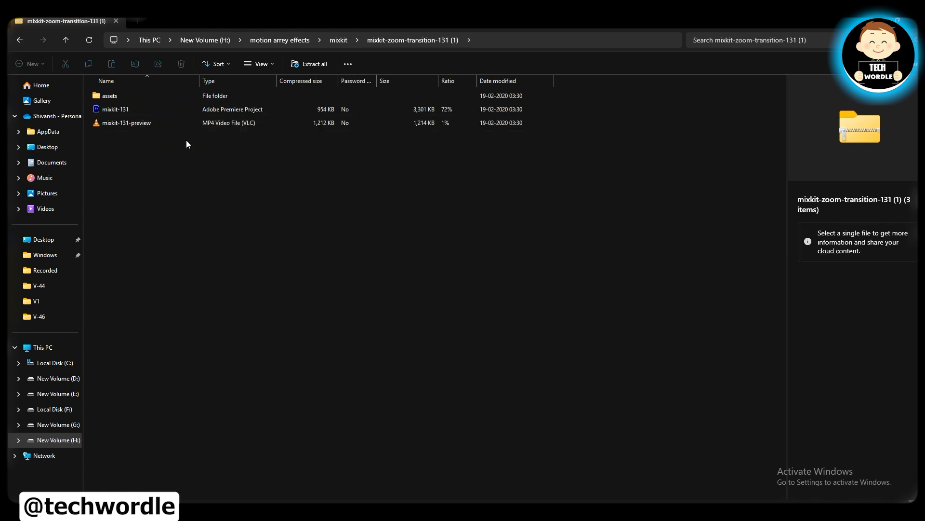
key(ctrl+shift+3)
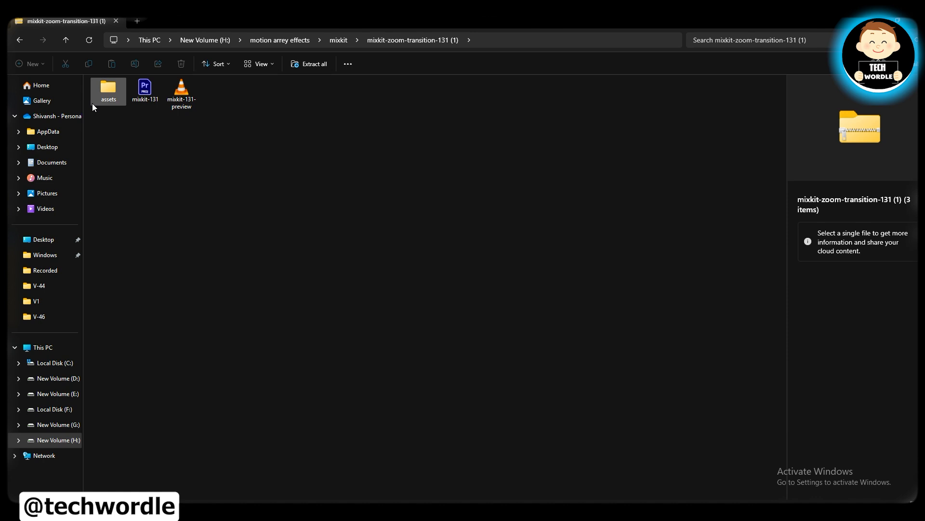
click(147, 94)
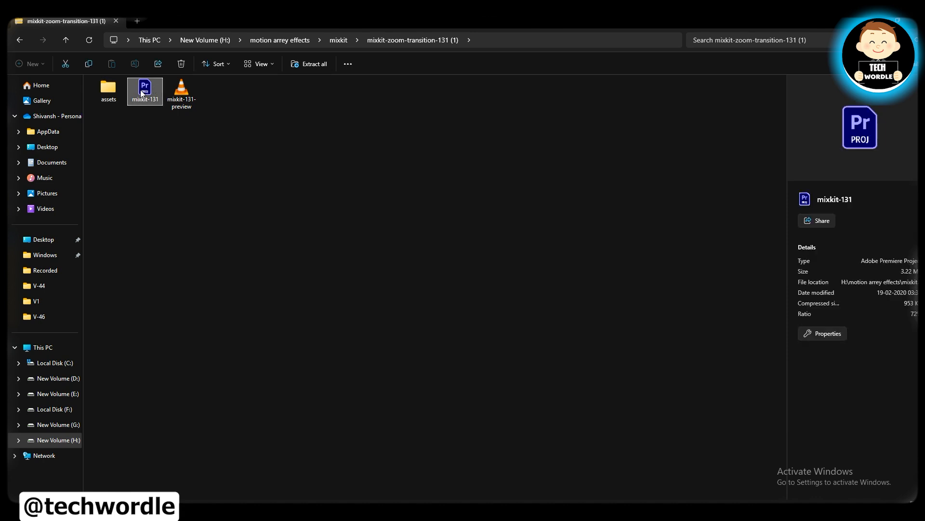
click(119, 103)
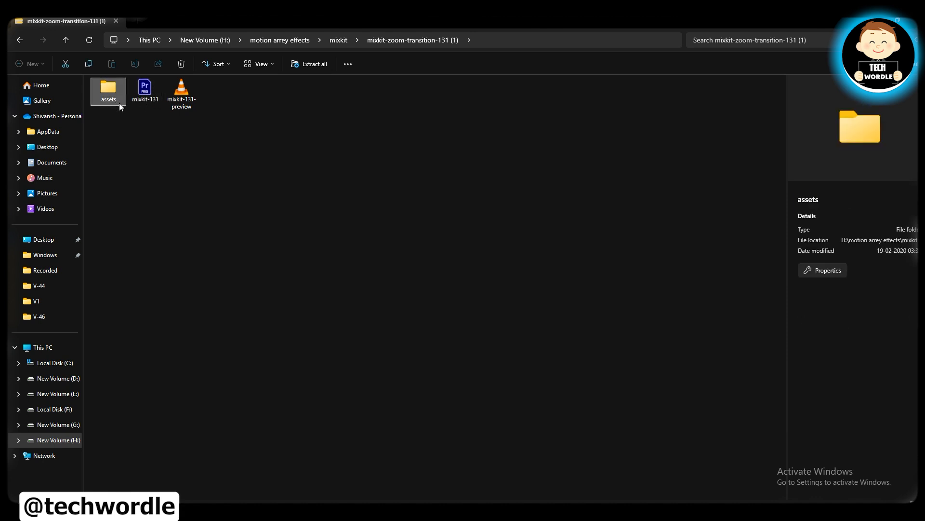
drag(222, 144, 125, 110)
drag(279, 149, 112, 93)
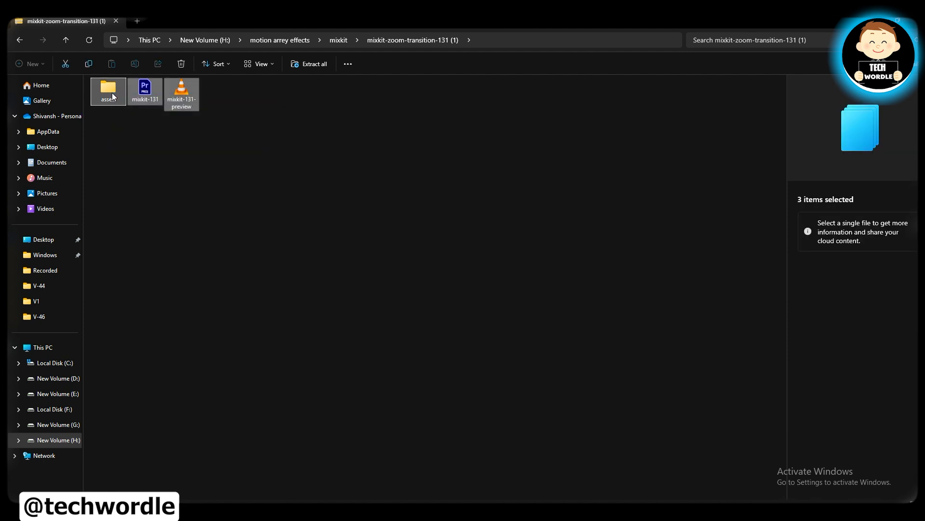
click(217, 212)
Return to the mixkit-bold-lower-third-312 archive and select the mixkit-312 MOGRT file
click(19, 40)
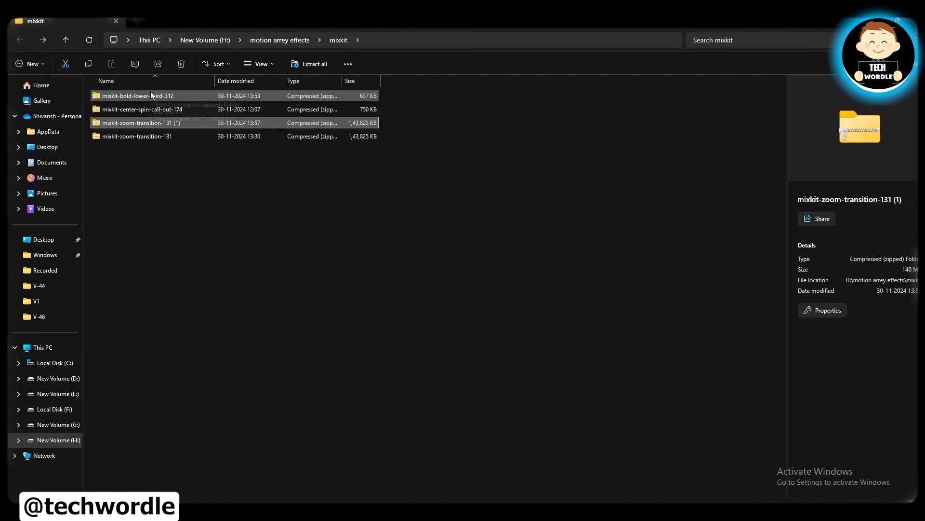
click(135, 97)
double_click(134, 96)
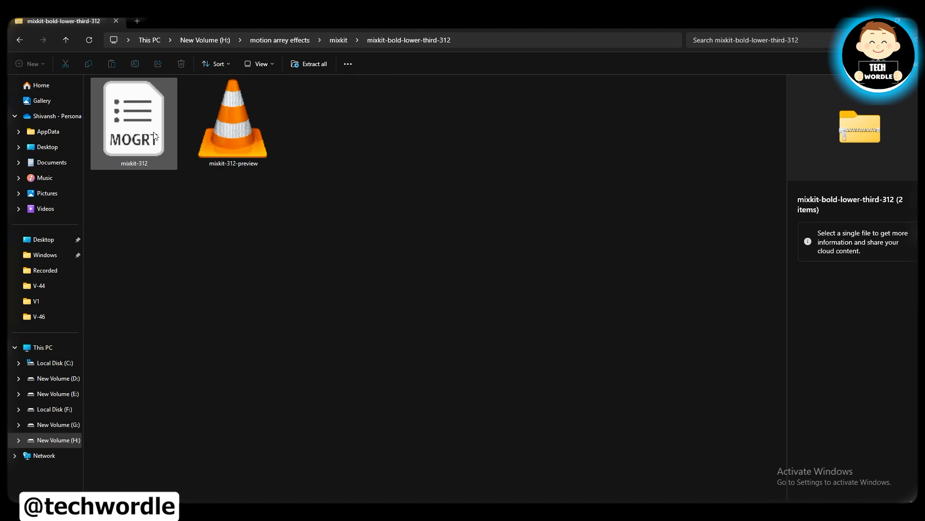
click(26, 38)
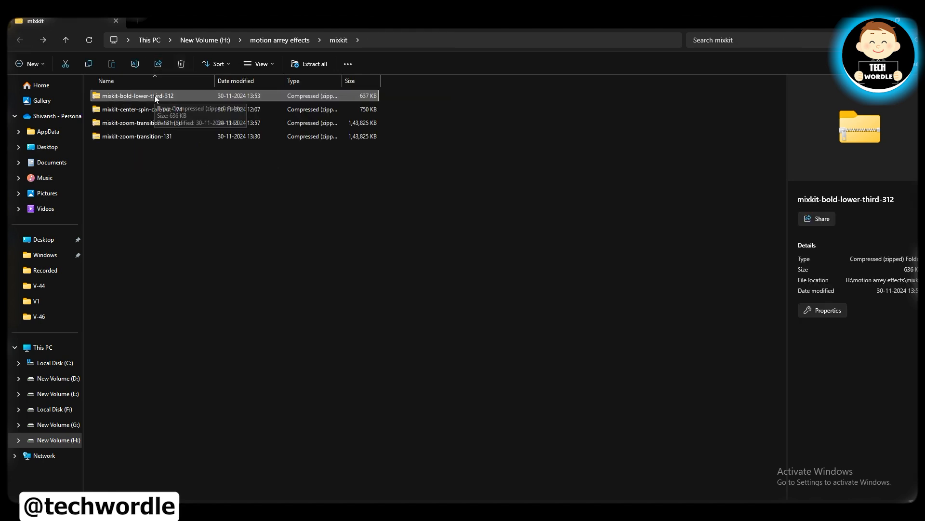
double_click(154, 95)
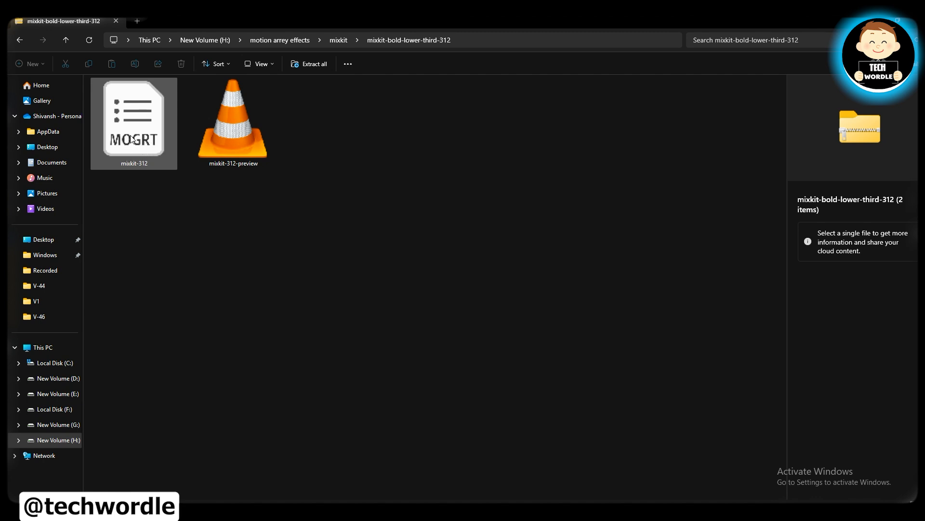
click(143, 150)
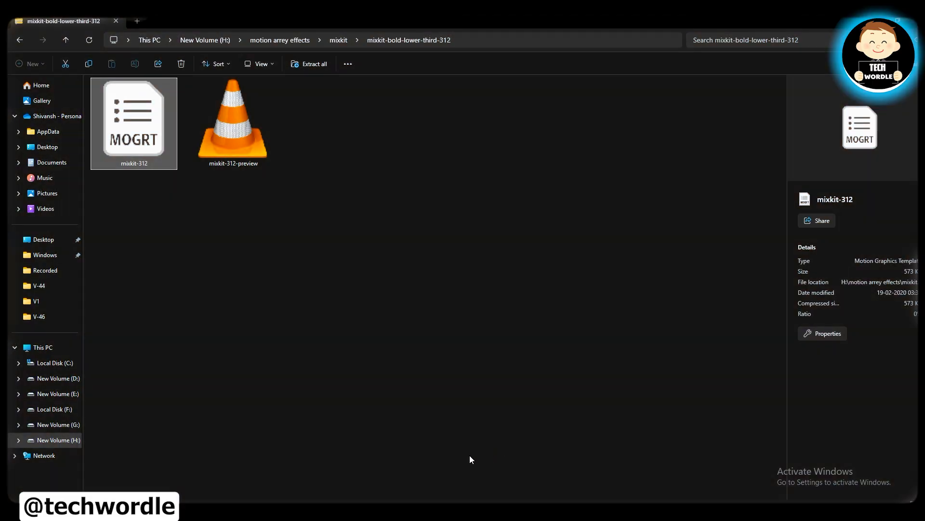
Switch to Premiere Pro and bring up the Essential Graphics panel
mouse_move(470, 511)
click(470, 469)
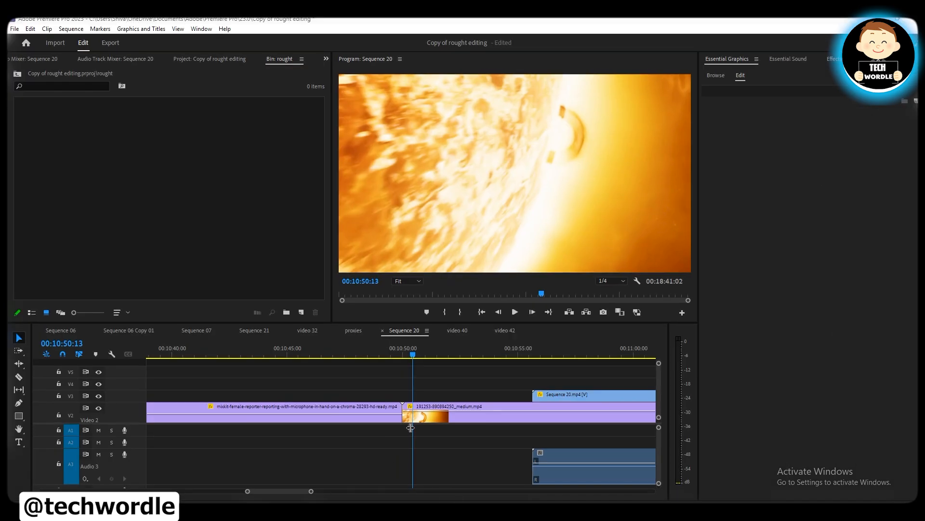
scroll(383, 392, down, 2)
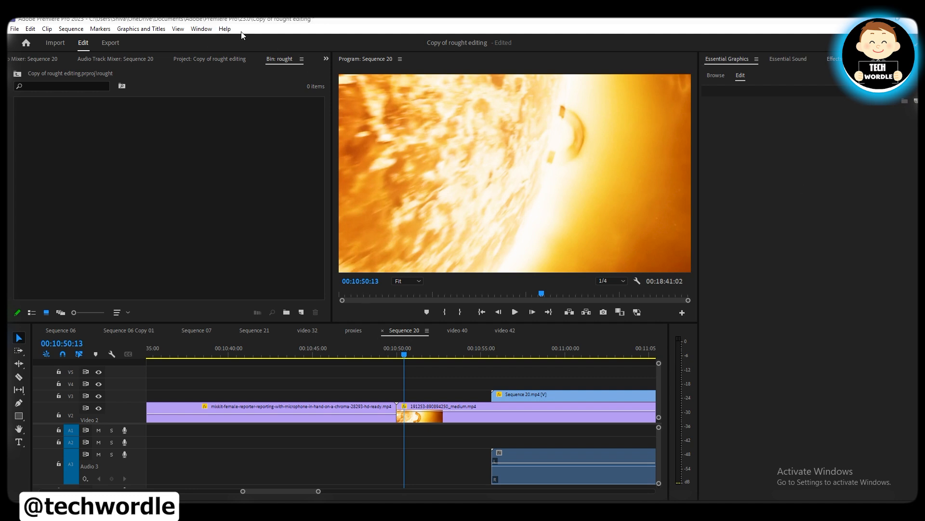
click(201, 29)
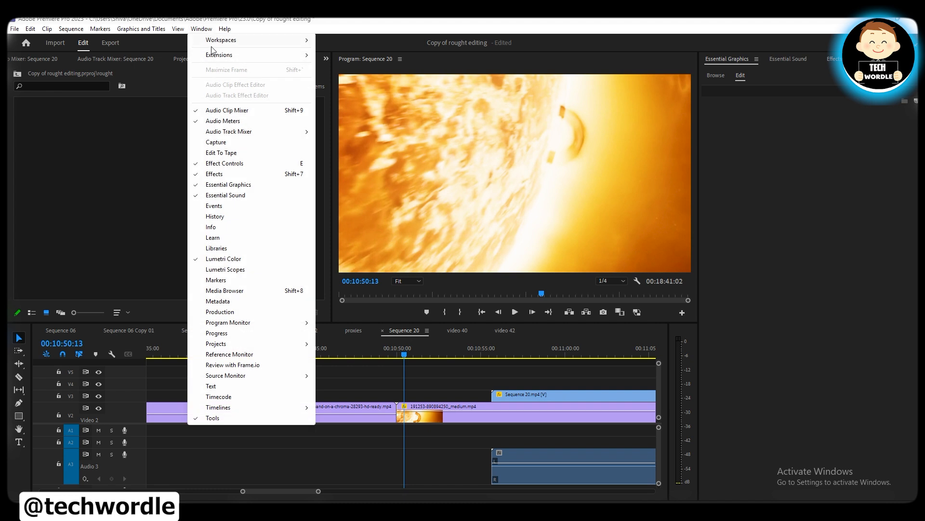
click(220, 188)
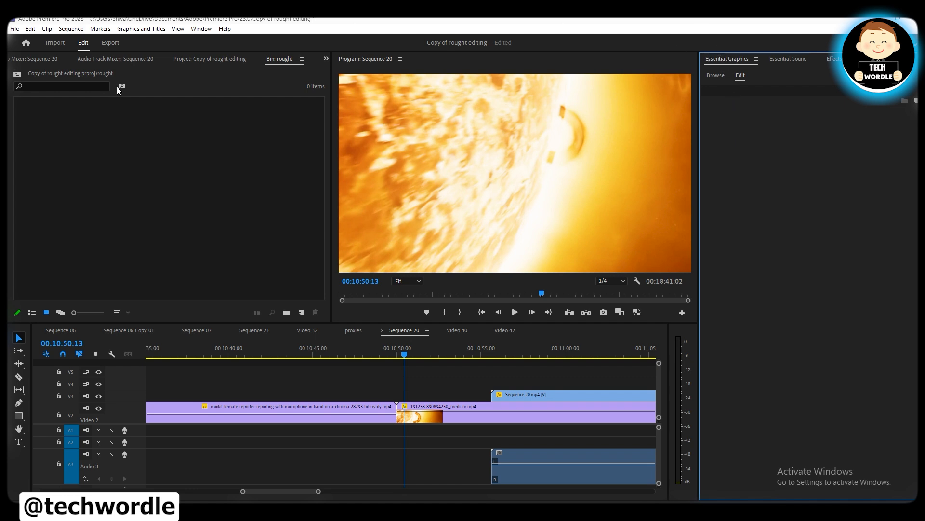
Check the hidden panels and the Projects window list for the Copy of rought editing project panel
click(327, 58)
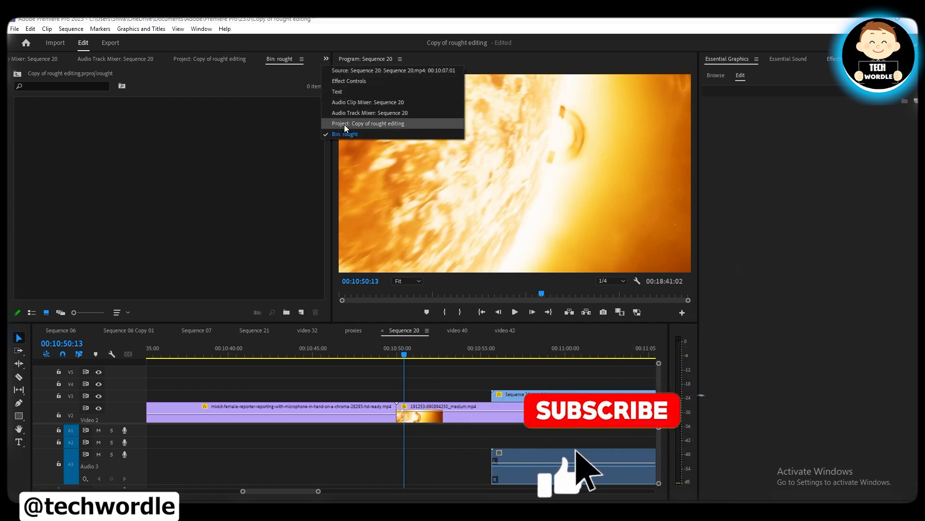
click(202, 29)
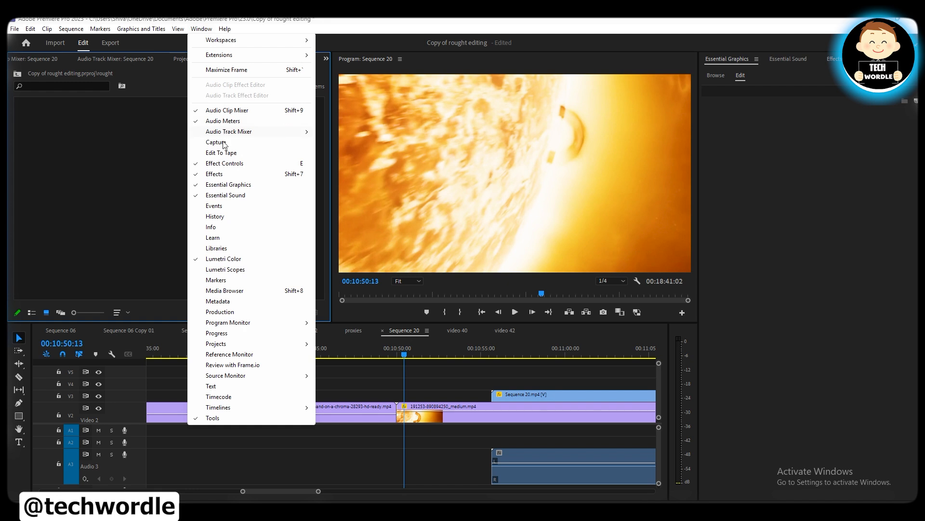
mouse_move(226, 324)
mouse_move(218, 348)
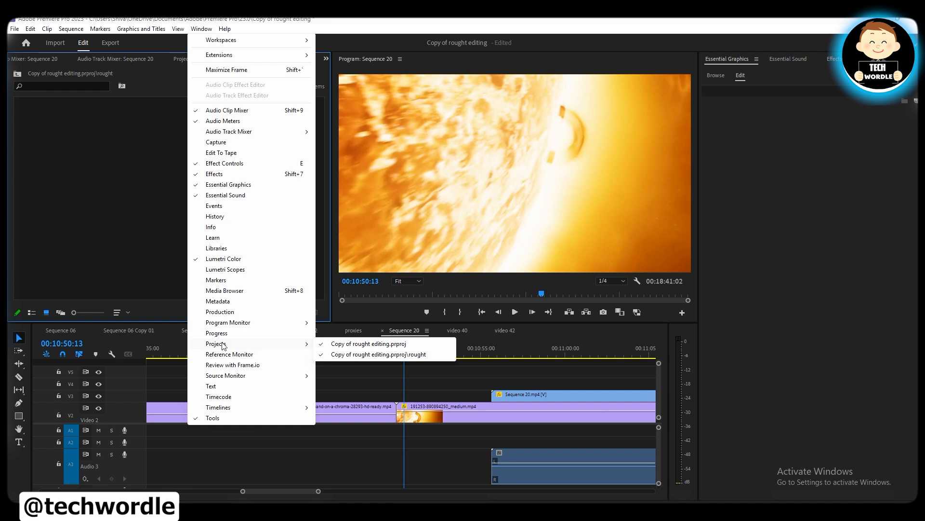
click(128, 181)
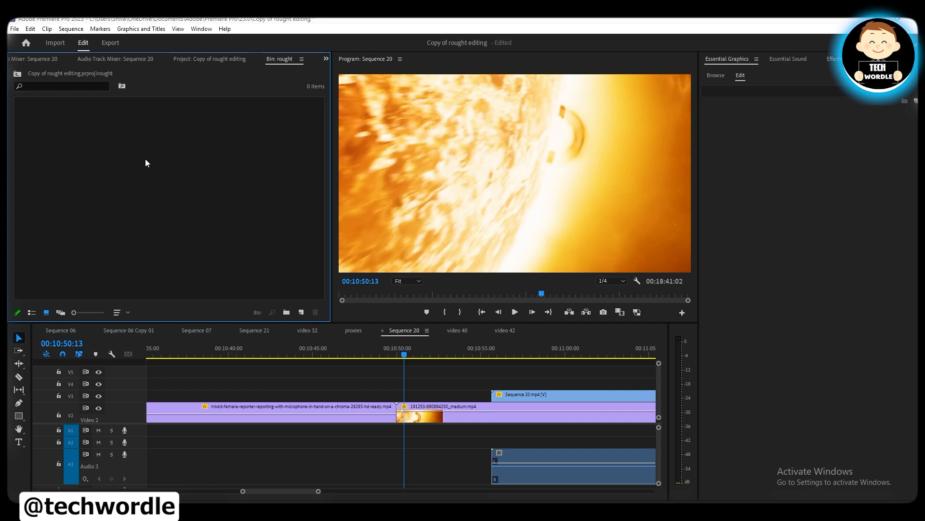
Show the template browser in Essential Graphics and check the Projects window list again
click(716, 75)
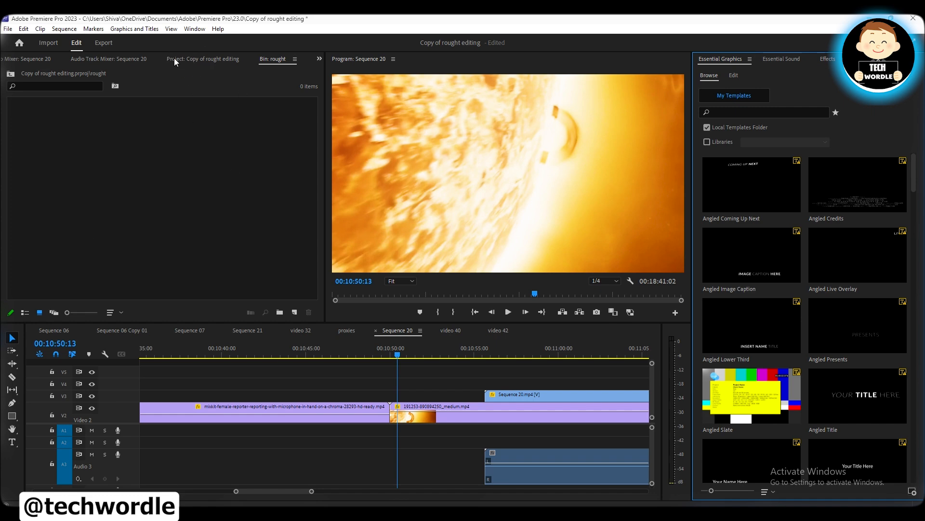
click(195, 29)
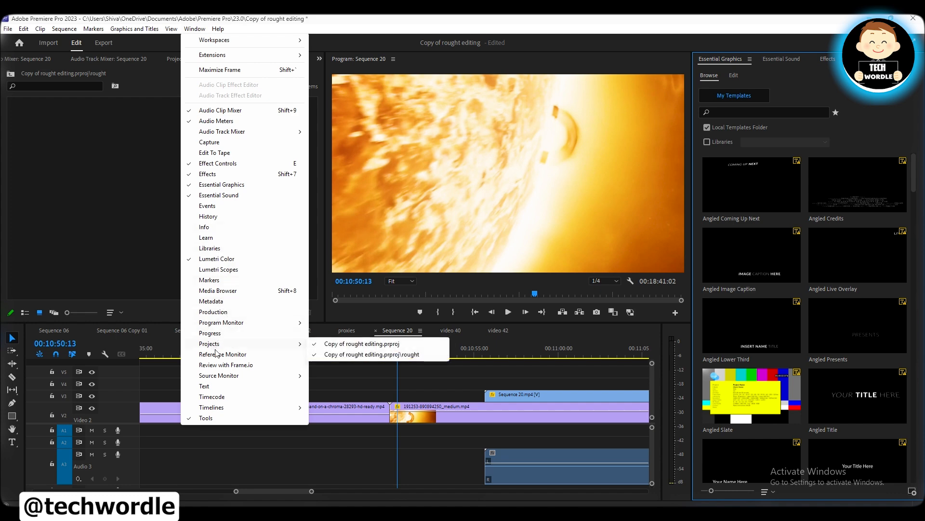
mouse_move(212, 346)
click(78, 232)
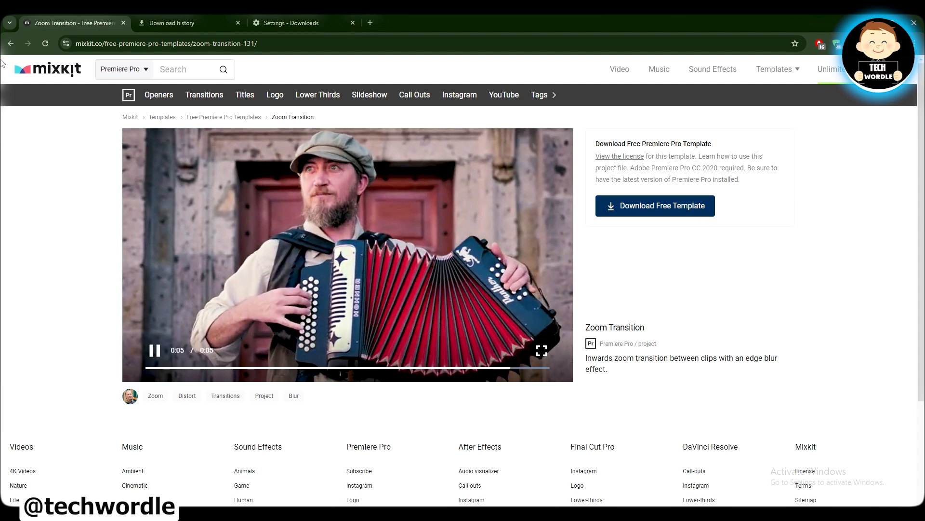
Return to the Zoom Transition page on Mixkit, download its free Premiere Pro template and dismiss the offer
click(4, 44)
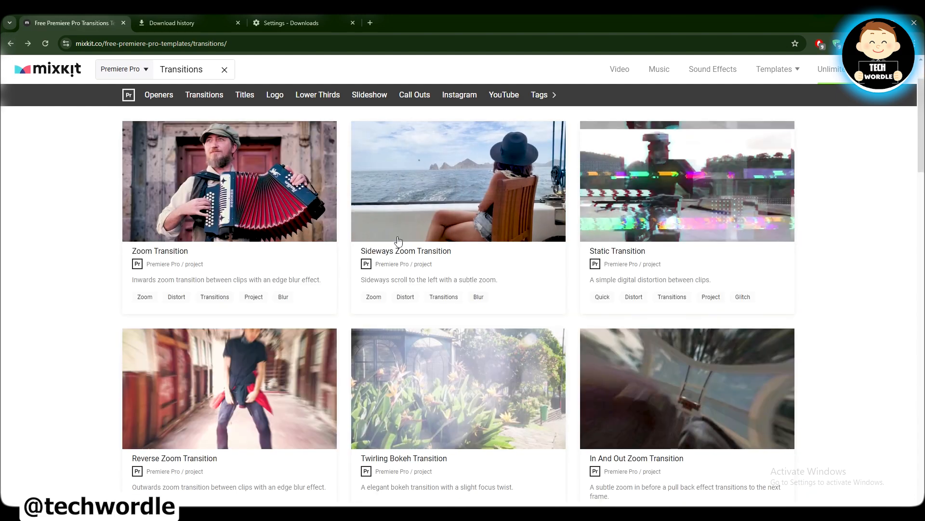
key(alt+Right)
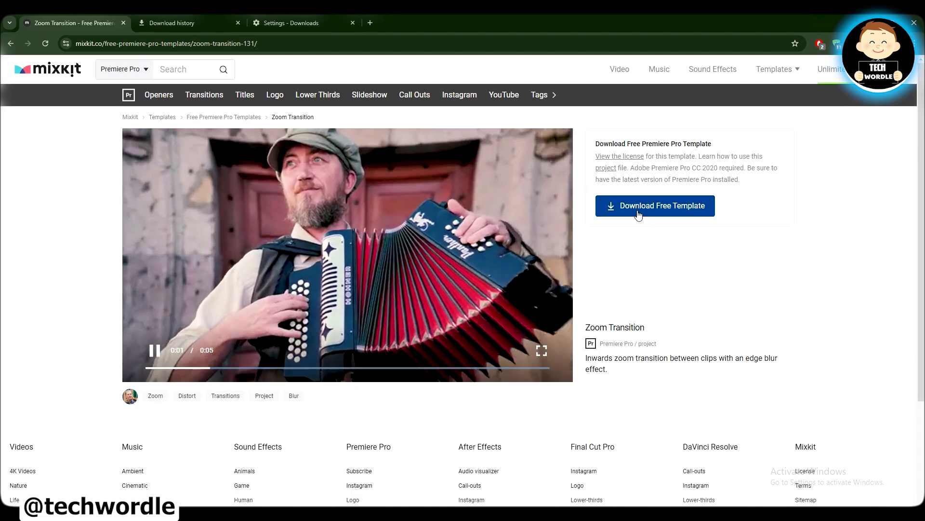
click(684, 206)
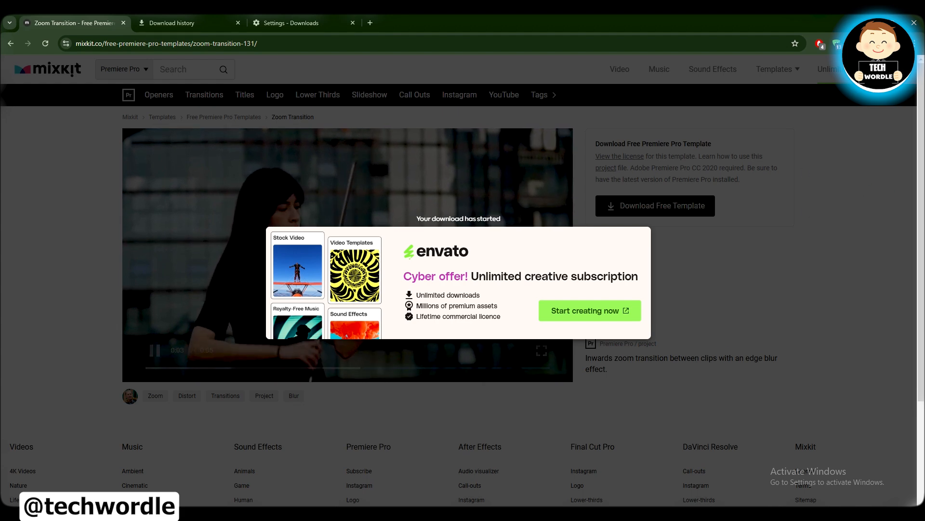
click(722, 293)
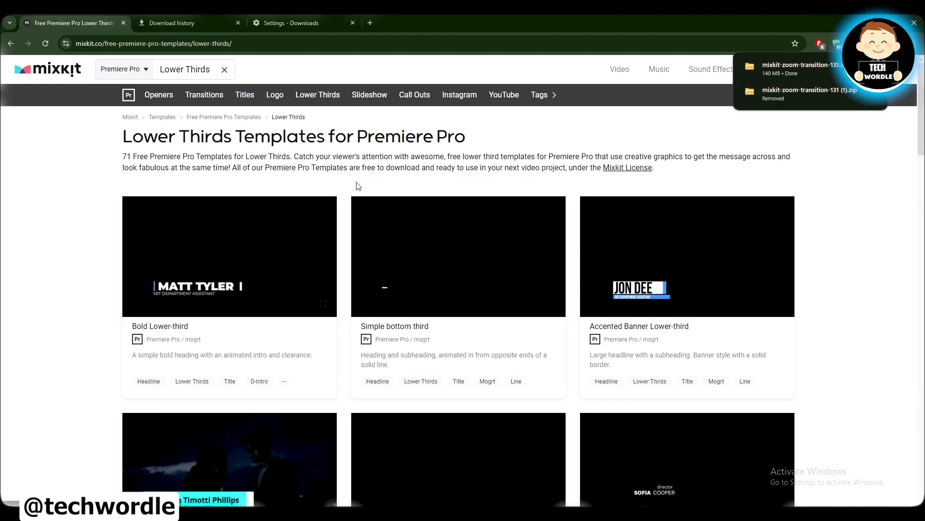
Browse the Slideshow and Call Outs categories of the Premiere Pro templates
click(377, 97)
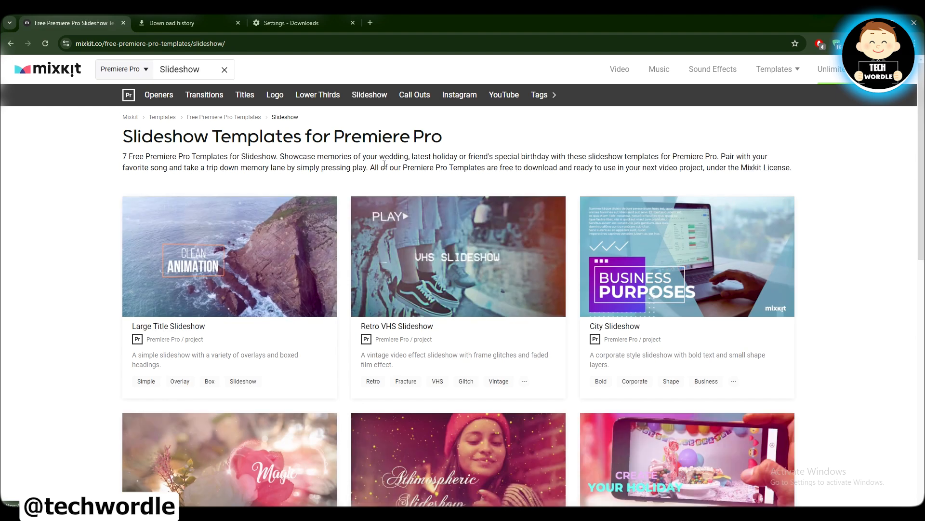
click(415, 94)
scroll(104, 254, down, 5)
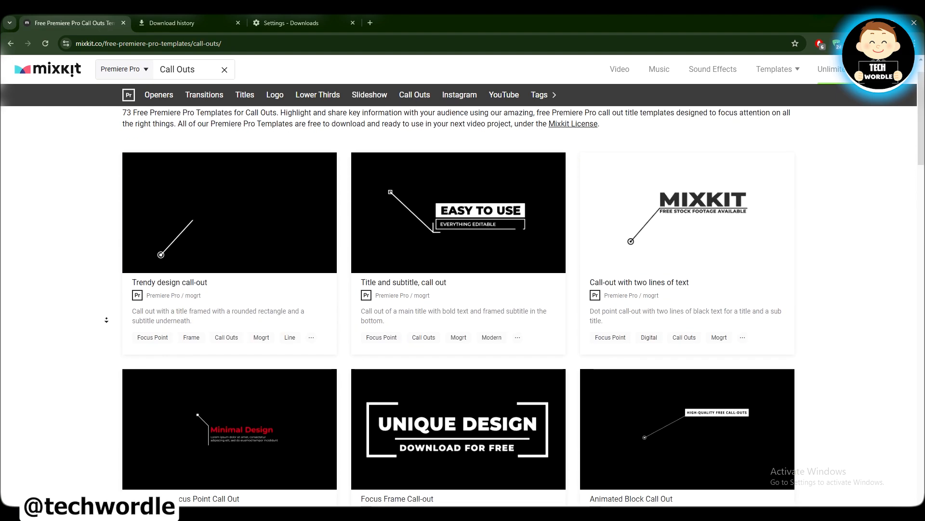
scroll(879, 205, down, 7)
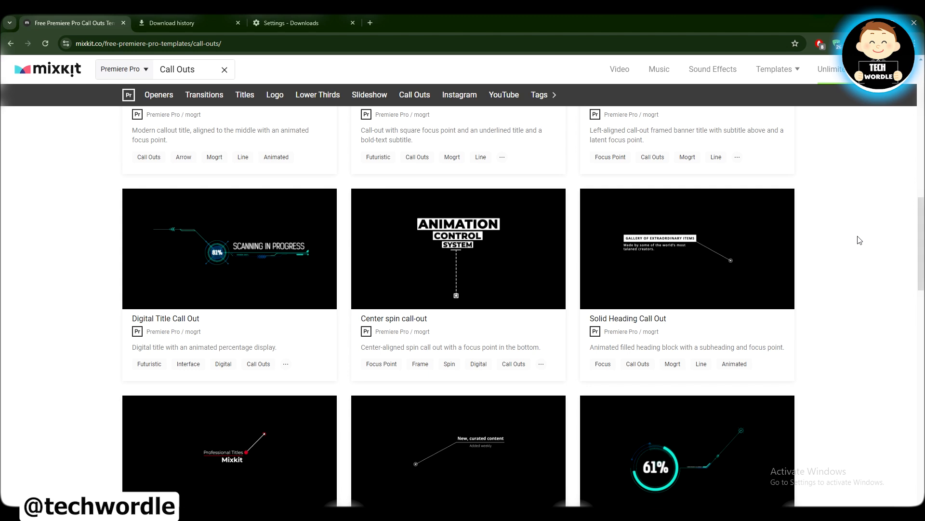
Open the Center spin call-out template, download it free and dismiss the offer
click(441, 208)
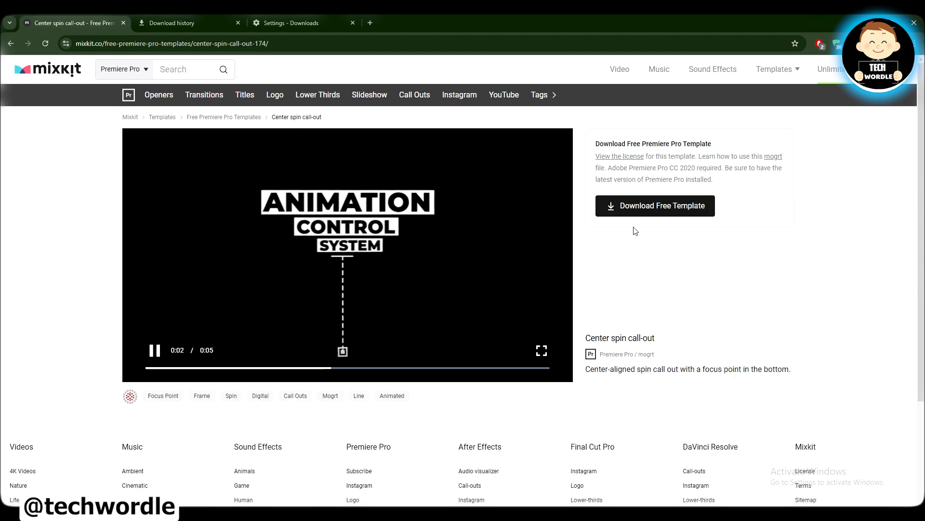
click(622, 212)
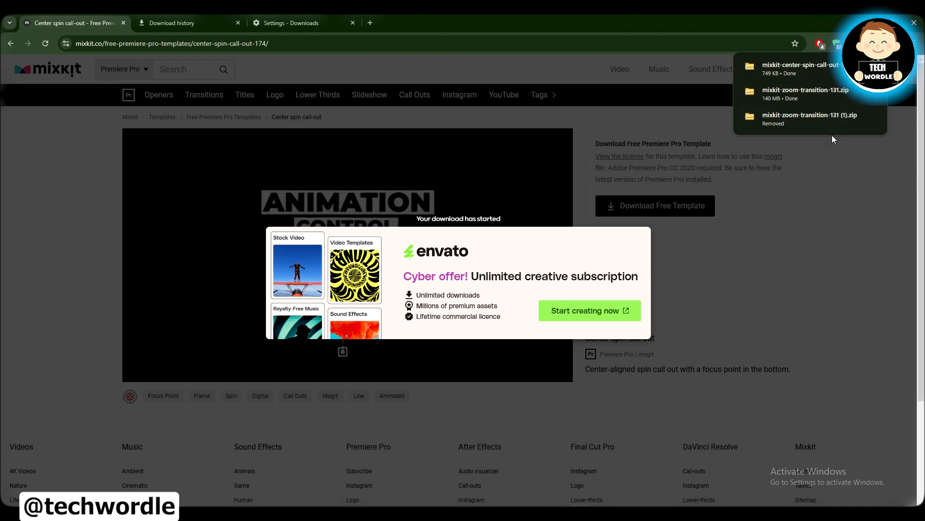
click(782, 260)
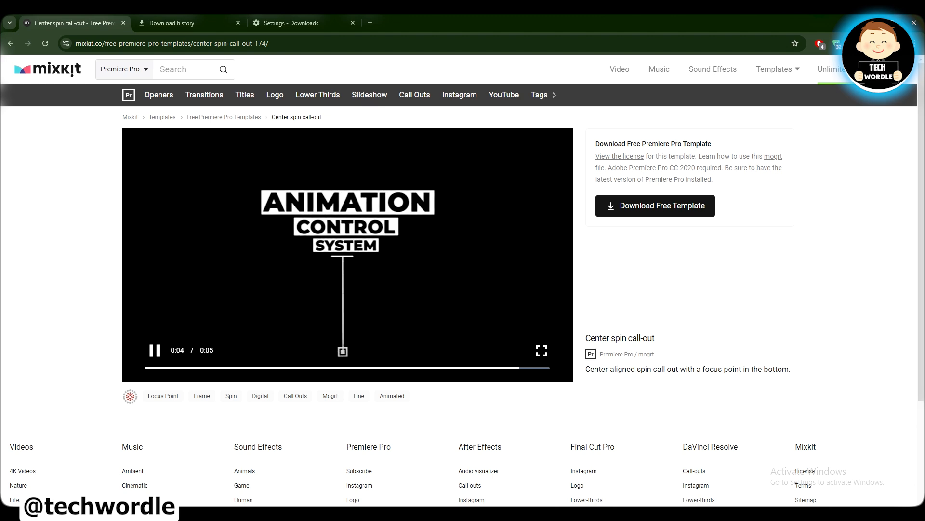
Show the downloaded mixkit-center-spin-call-out-174 archive in its mixkit folder and clear the file selection
click(879, 43)
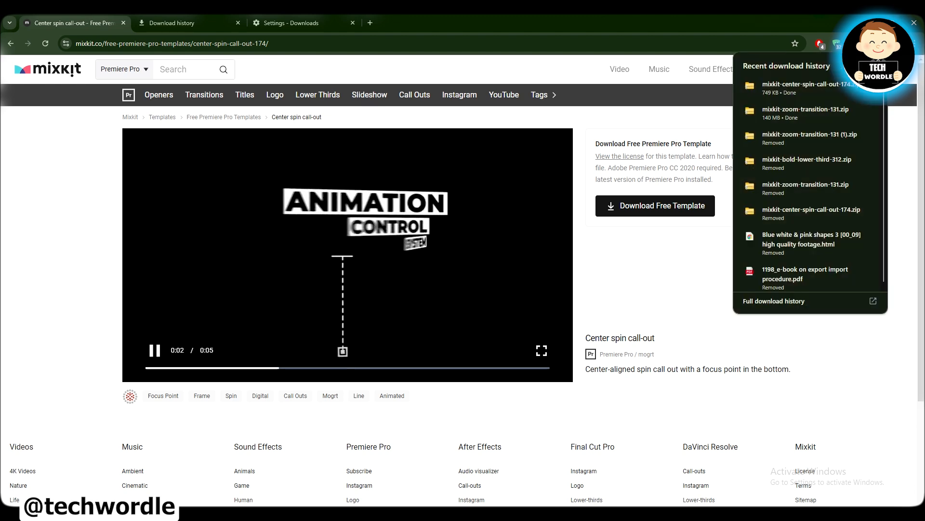
click(849, 89)
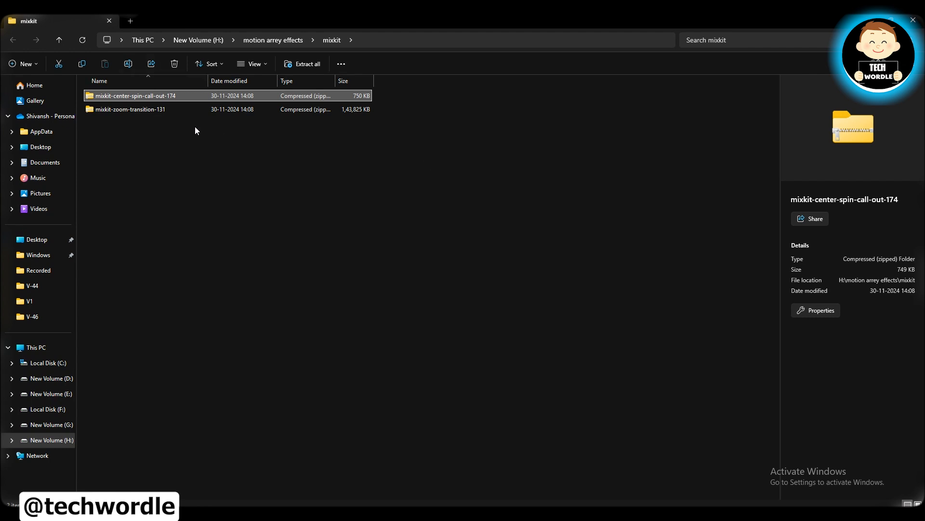
drag(201, 152, 170, 110)
click(205, 162)
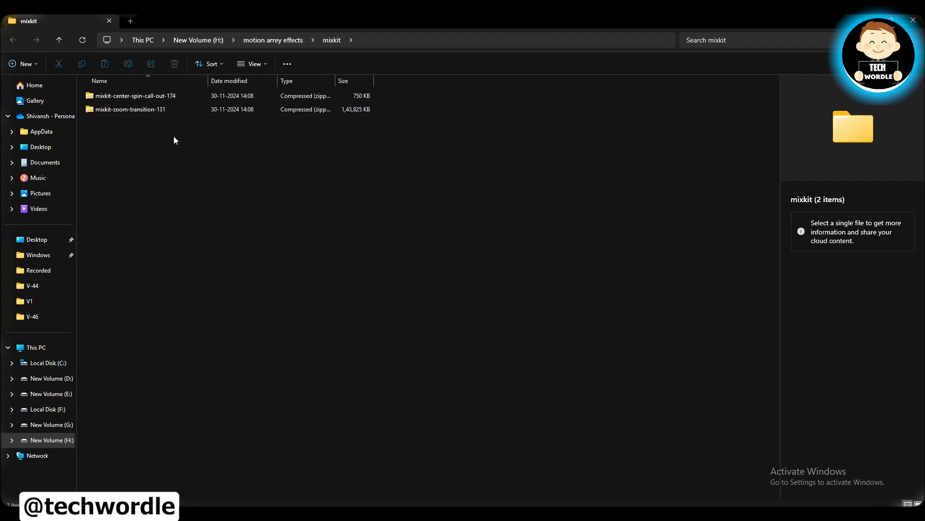
Extract the mixkit-zoom-transition-131 archive directly into the current mixkit folder with WinRAR
click(137, 110)
right_click(137, 110)
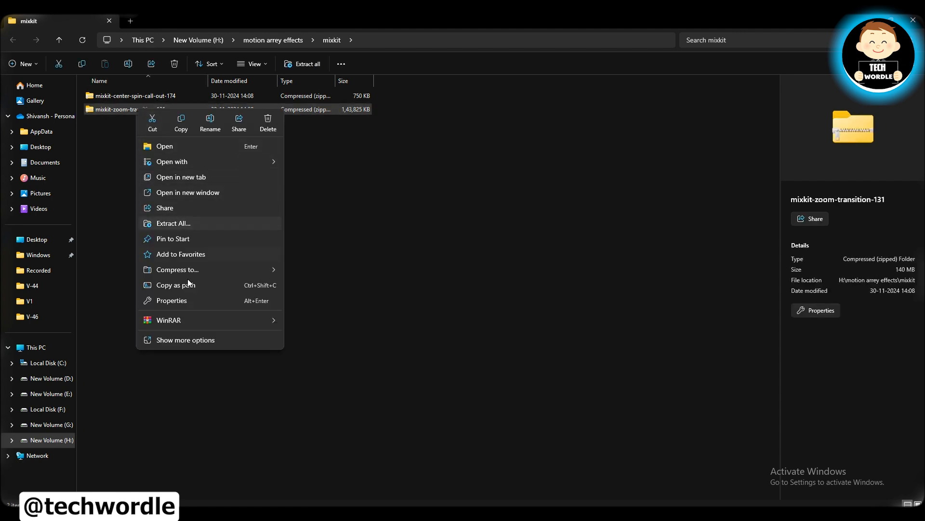
mouse_move(225, 321)
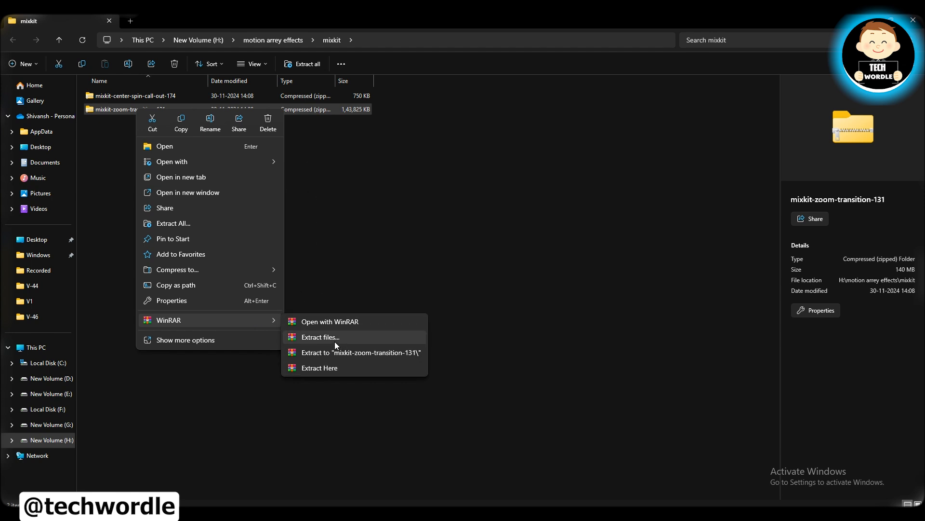
click(319, 368)
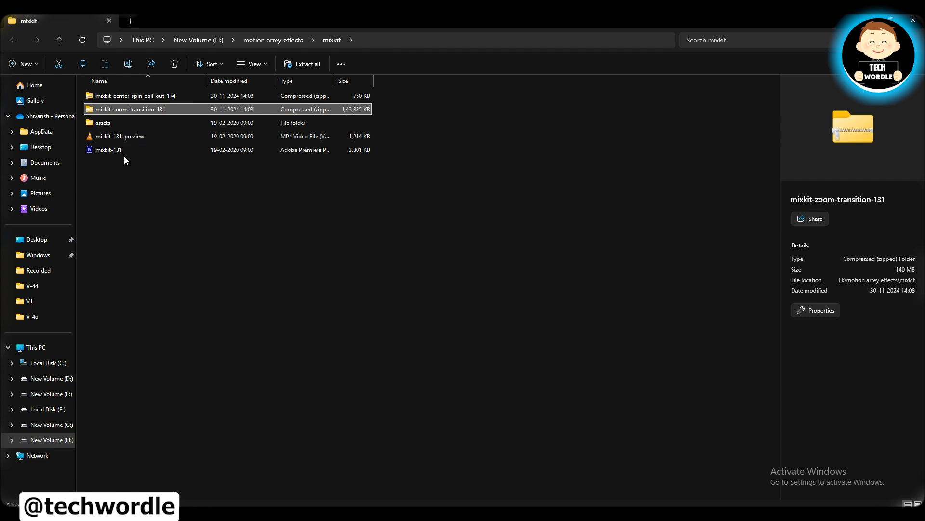
Permanently delete the extracted assets folder, mixkit-131-preview video and mixkit-131 Premiere project
drag(121, 176, 104, 128)
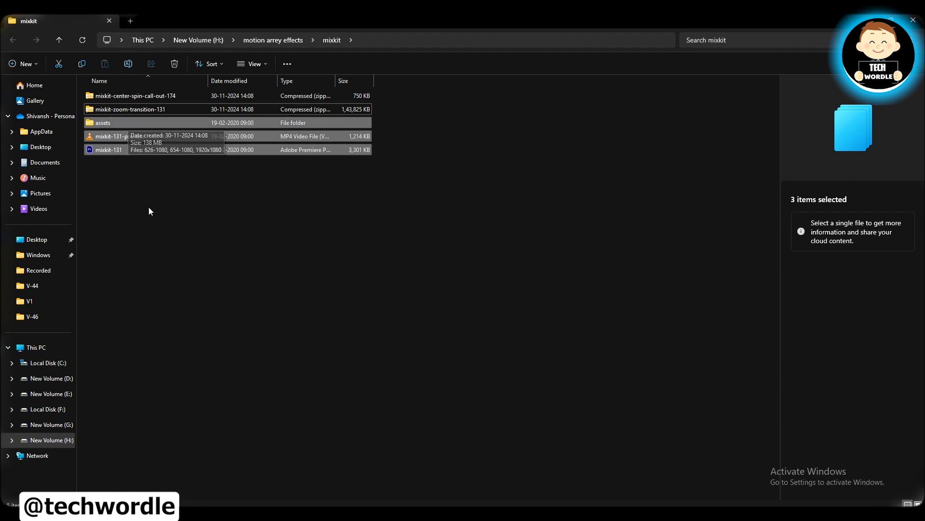
click(106, 169)
drag(134, 168, 110, 124)
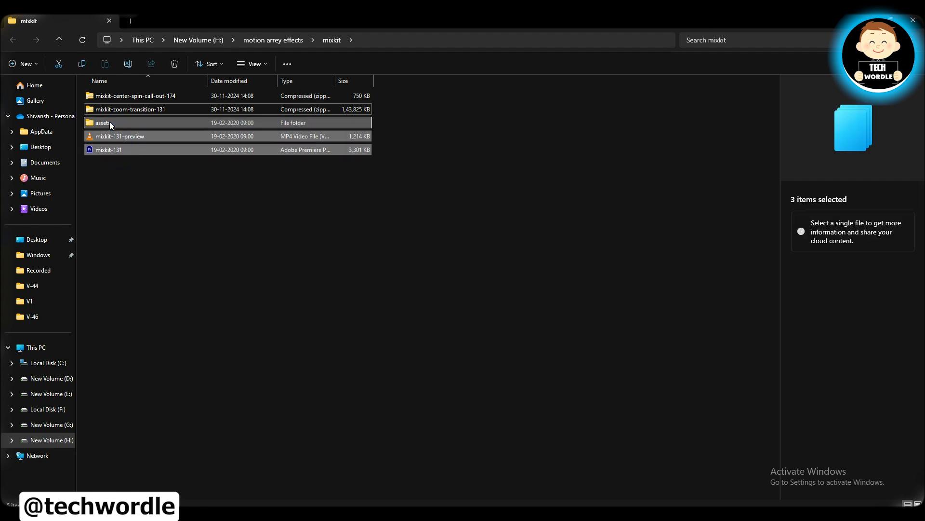
key(shift+Delete)
key(Return)
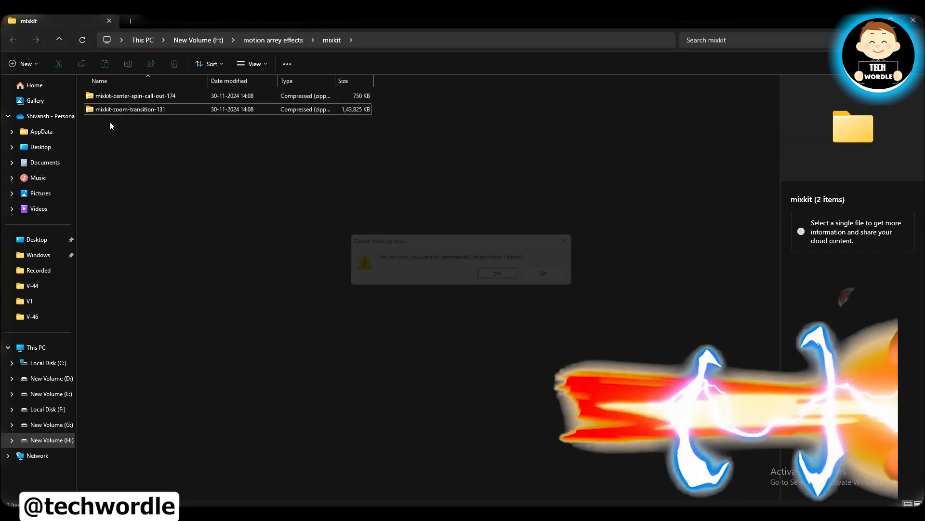
Extract the mixkit-zoom-transition-131 archive with WinRAR into its own mixkit-zoom-transition-131 folder, keeping the default extraction options
click(152, 109)
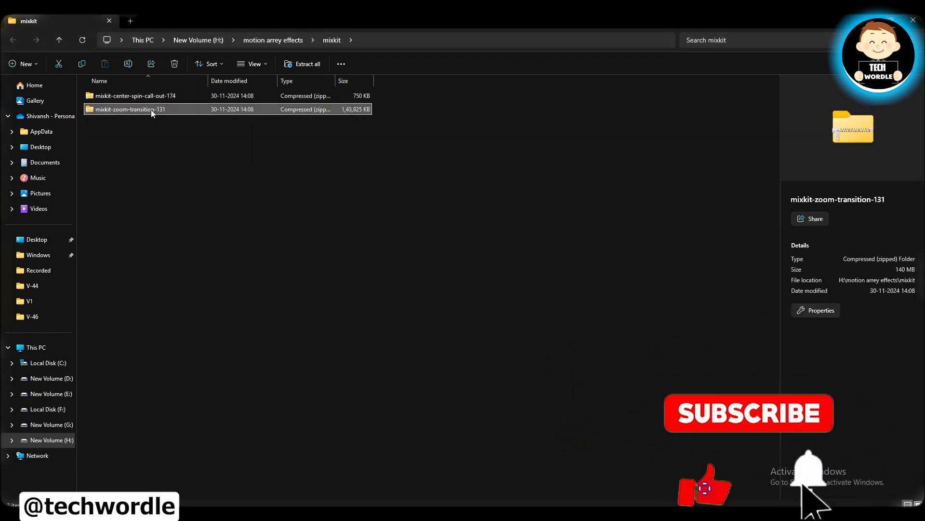
right_click(151, 109)
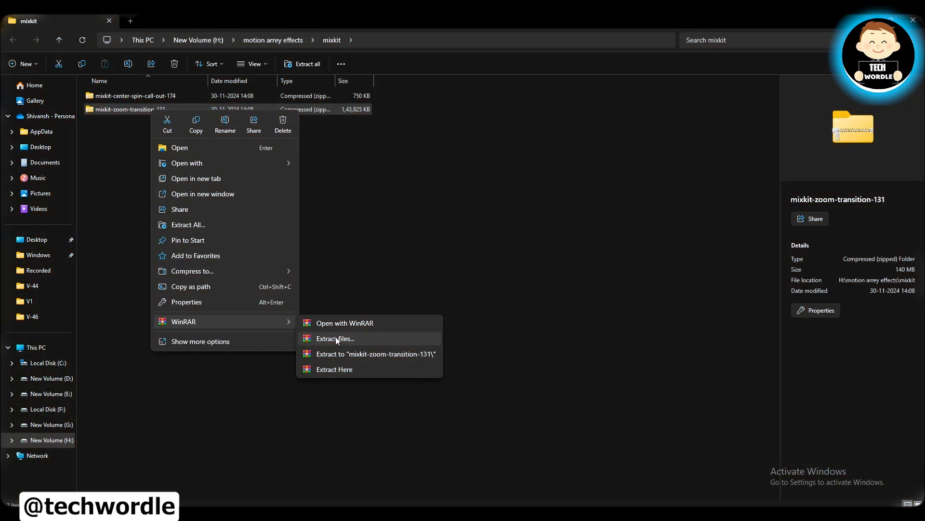
click(336, 339)
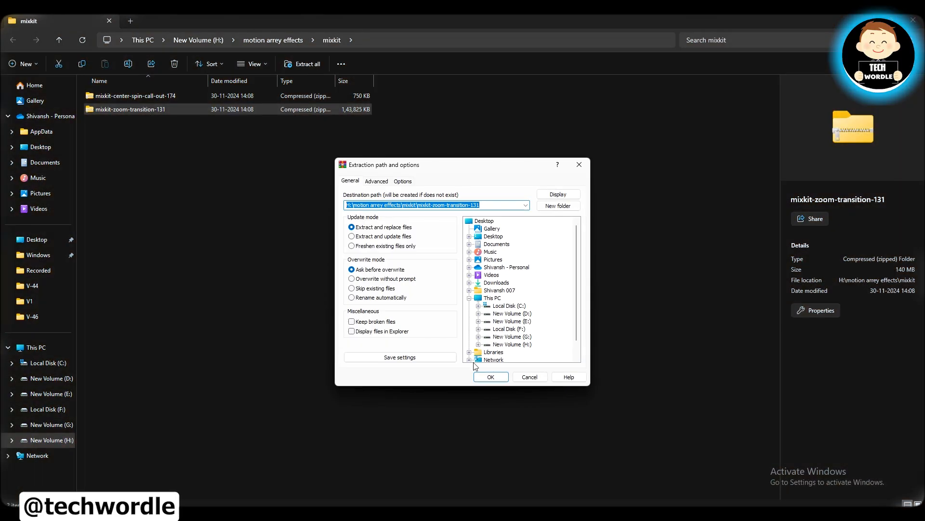
click(487, 377)
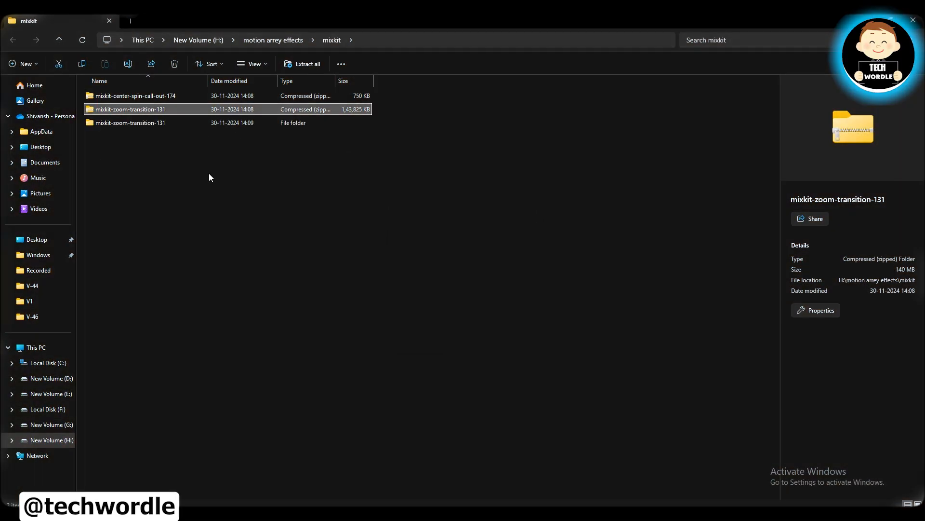
Extract the mixkit-center-spin-call-out-174 archive with WinRAR into its own folder, keeping the default extraction options
click(249, 98)
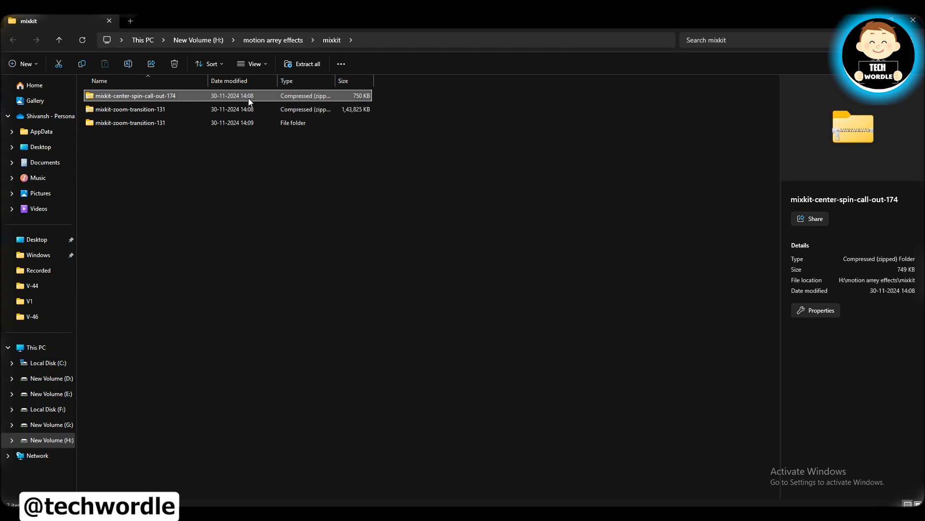
right_click(206, 98)
mouse_move(345, 309)
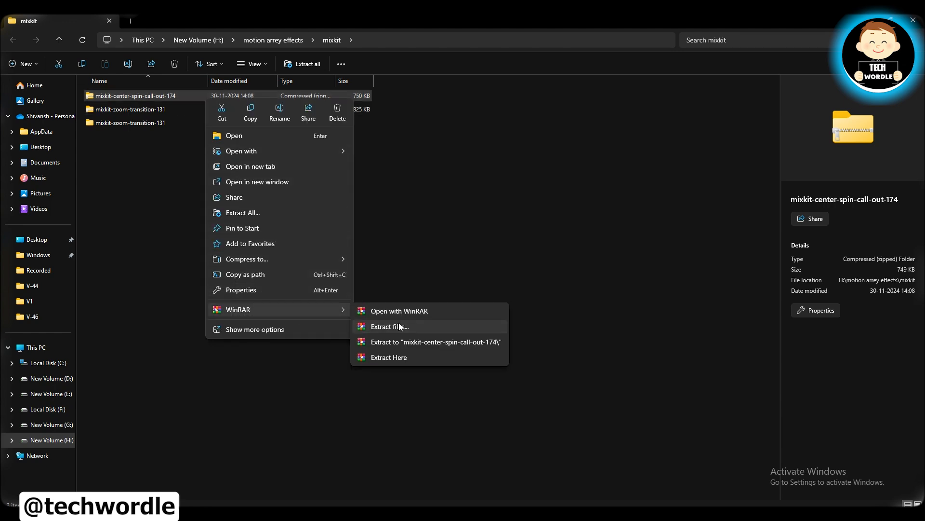
click(400, 327)
click(502, 375)
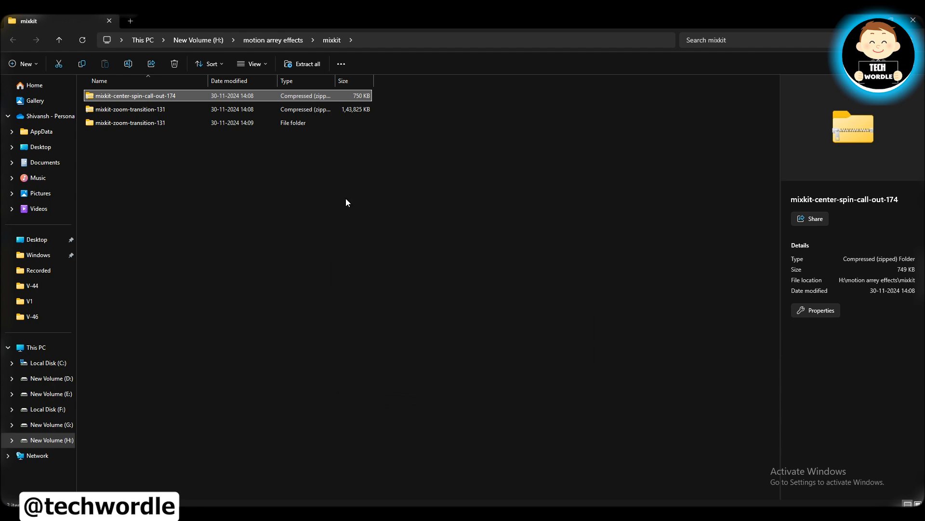
click(159, 175)
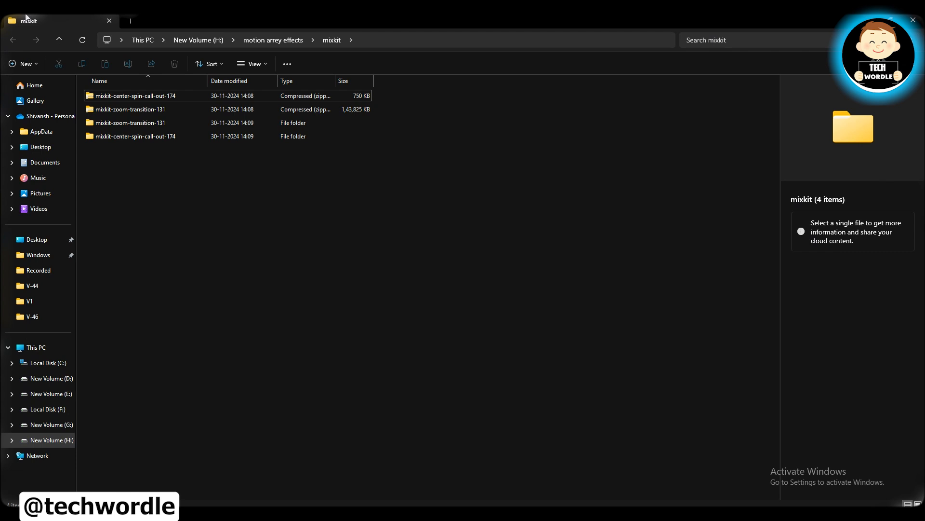
Inspect the MOGRT file in the extracted mixkit-center-spin-call-out-174 folder and return to the mixkit folder
double_click(168, 138)
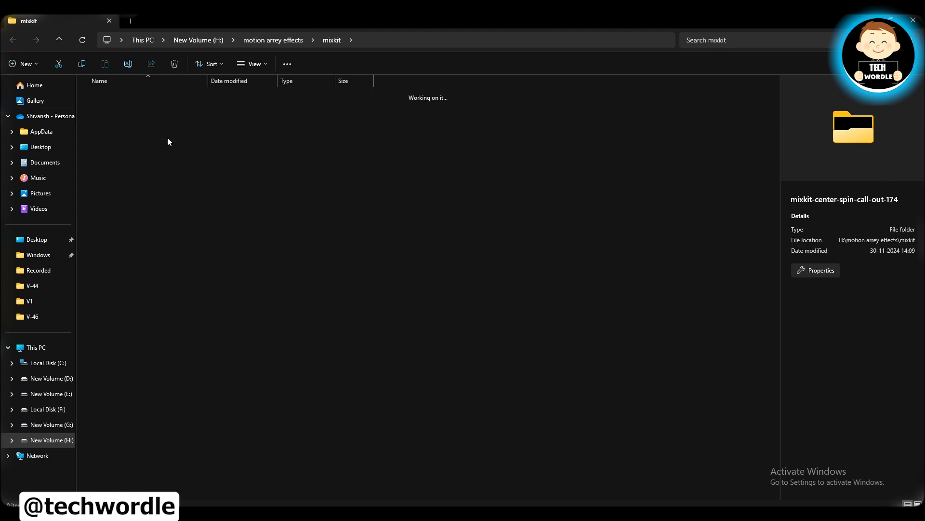
click(116, 107)
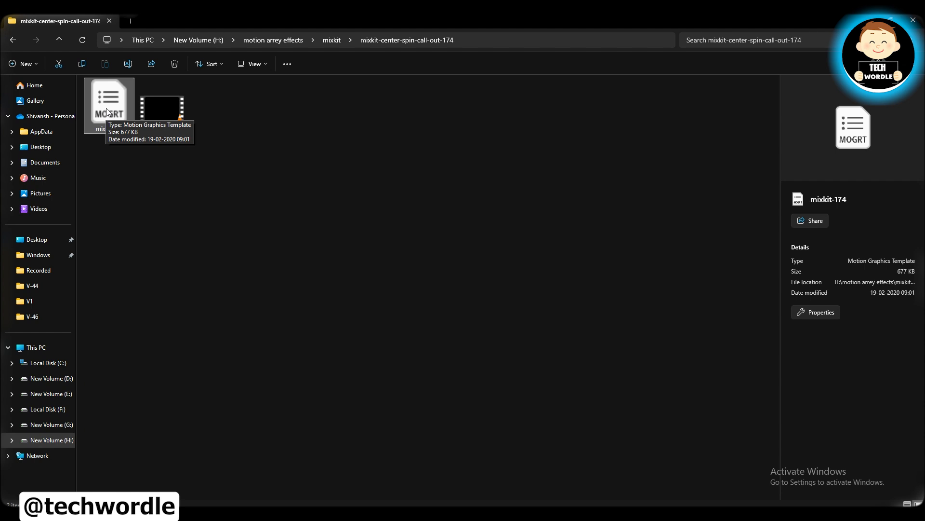
click(13, 40)
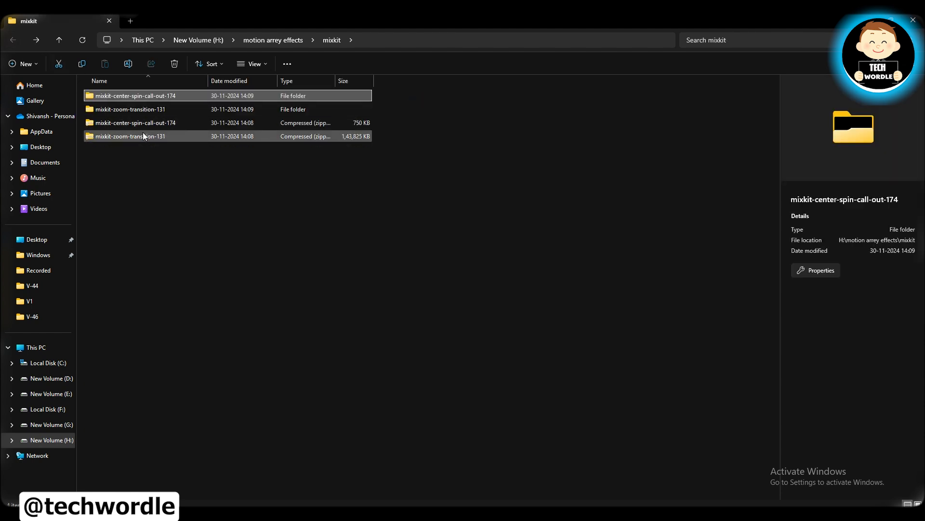
Examine the footage in the assets folder of mixkit-zoom-transition-131, then return to the template folder
double_click(183, 111)
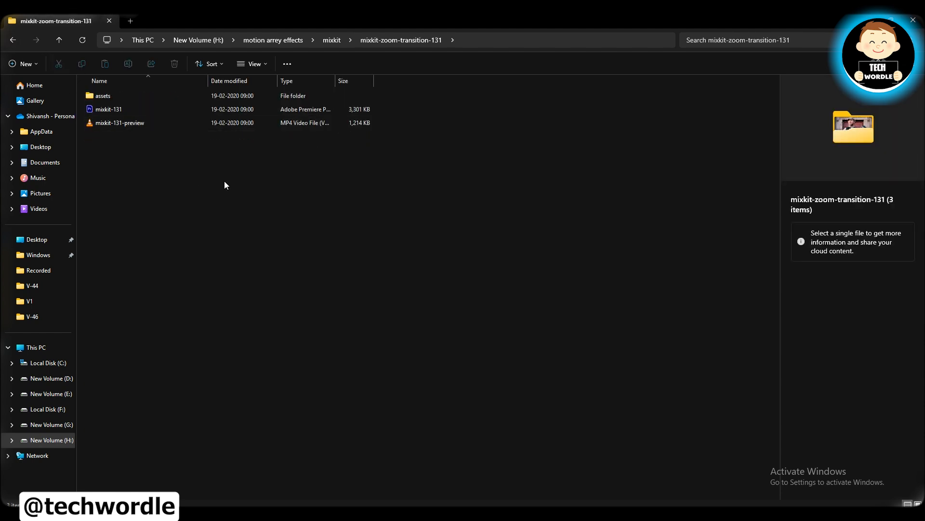
scroll(138, 152, up, 2)
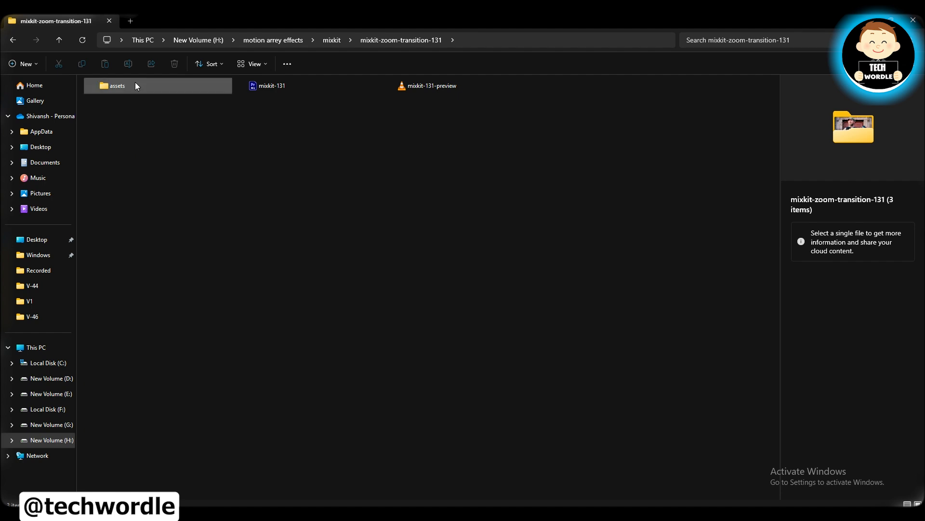
double_click(136, 85)
drag(282, 152, 122, 103)
click(137, 134)
click(109, 111)
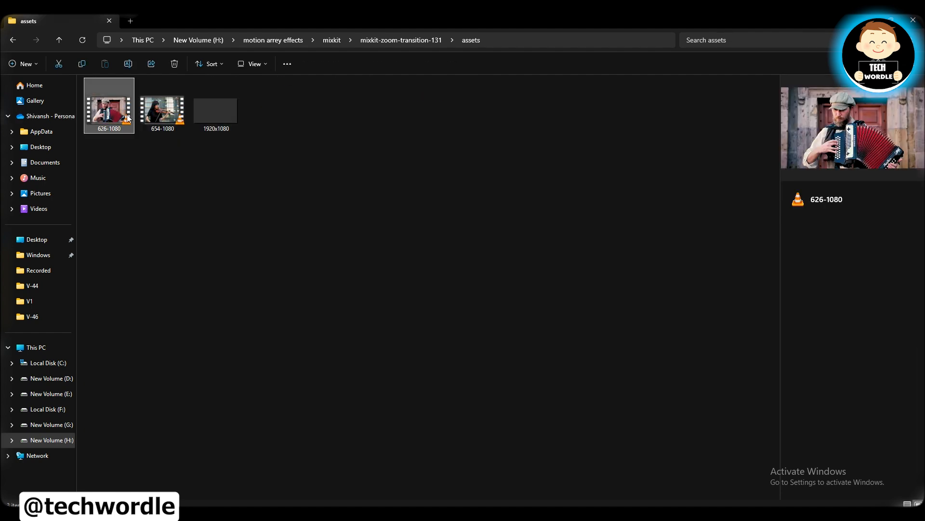
click(169, 114)
click(13, 41)
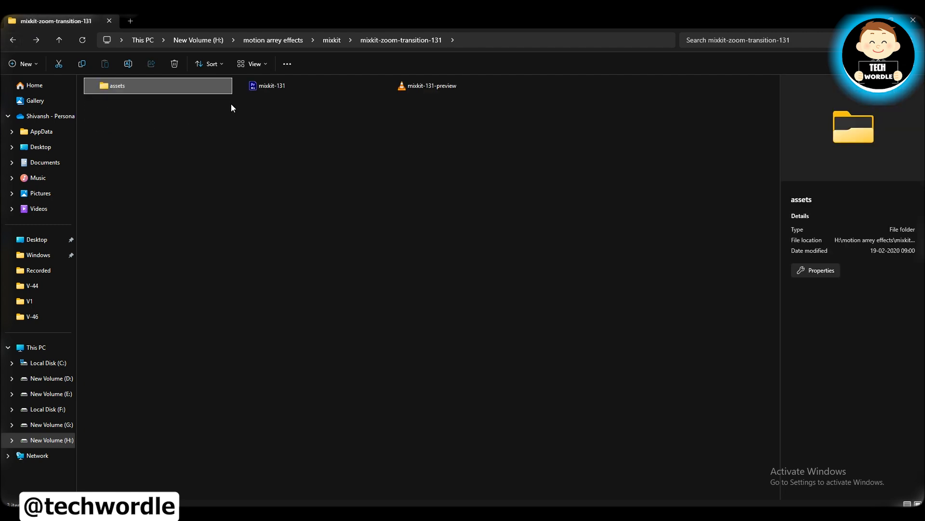
Compare the zoom transition's project file, assets and preview with the contents of the mixkit-center-spin-call-out-174 folder, then return to the mixkit folder
ctrl+scroll(251, 89, up, 3)
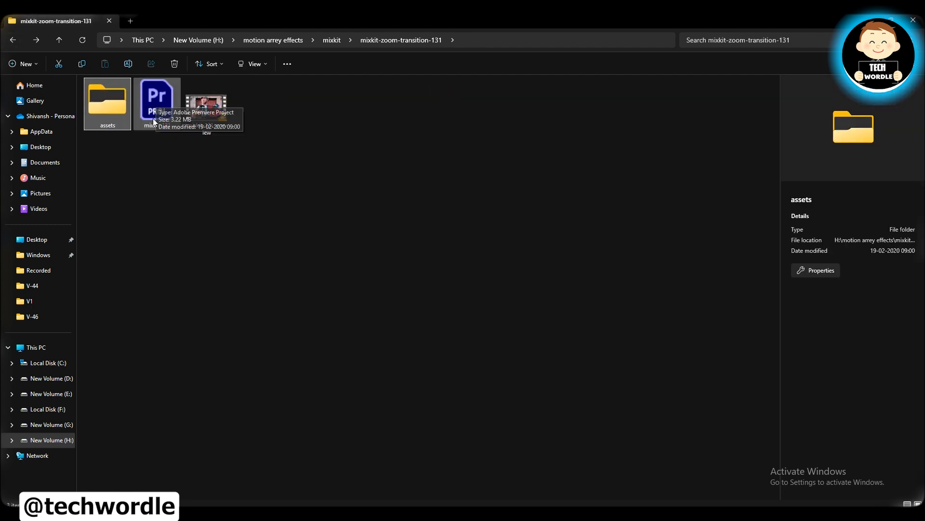
click(242, 160)
drag(237, 169, 145, 102)
drag(225, 163, 69, 86)
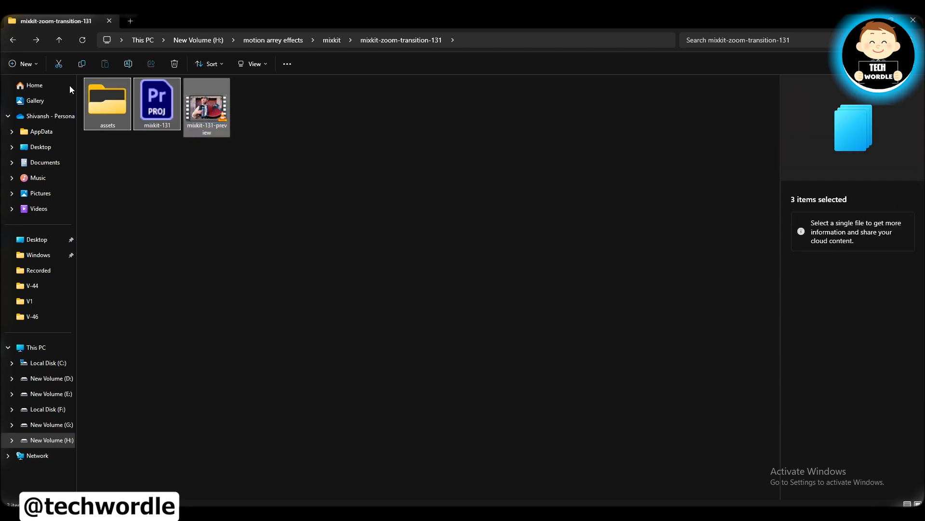
click(10, 37)
double_click(151, 97)
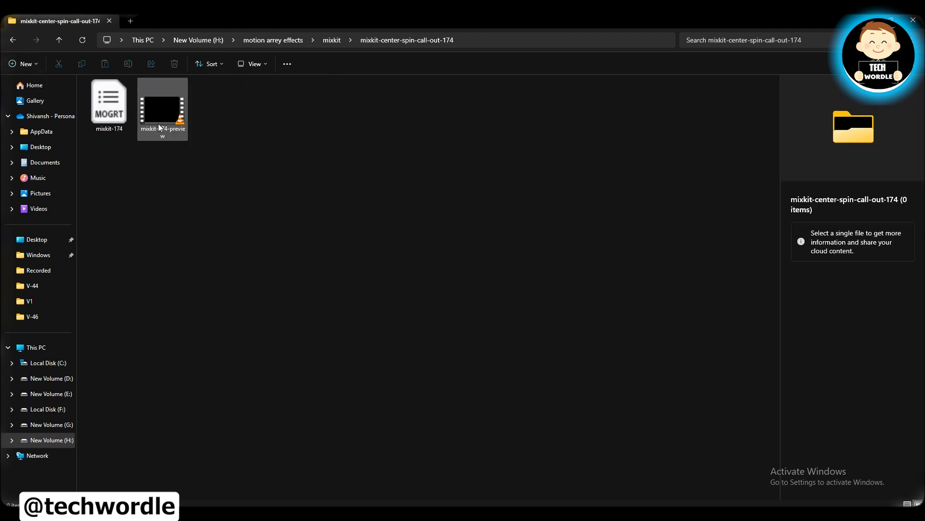
click(22, 41)
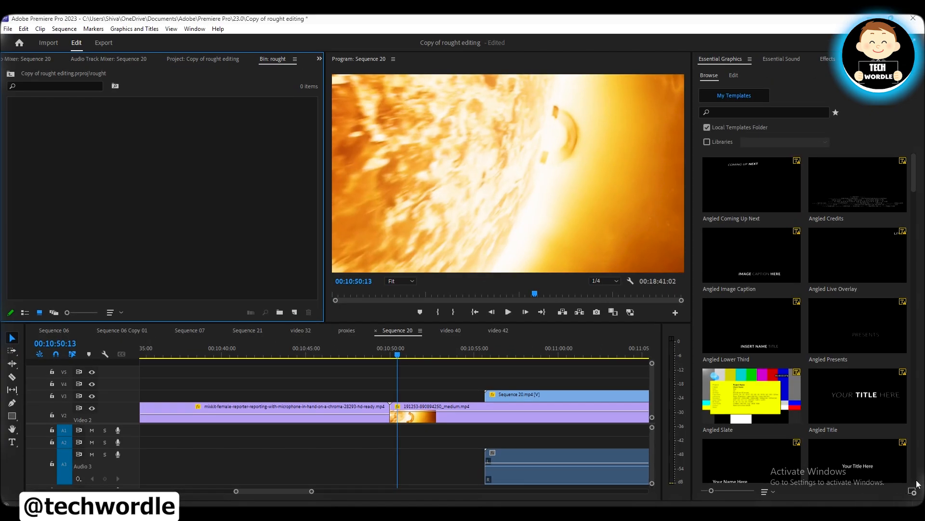
In Premiere Pro, install the mixkit-174 motion graphics template from the mixkit-center-spin-call-out-174 folder into Essential Graphics, overwriting the existing copy
click(913, 492)
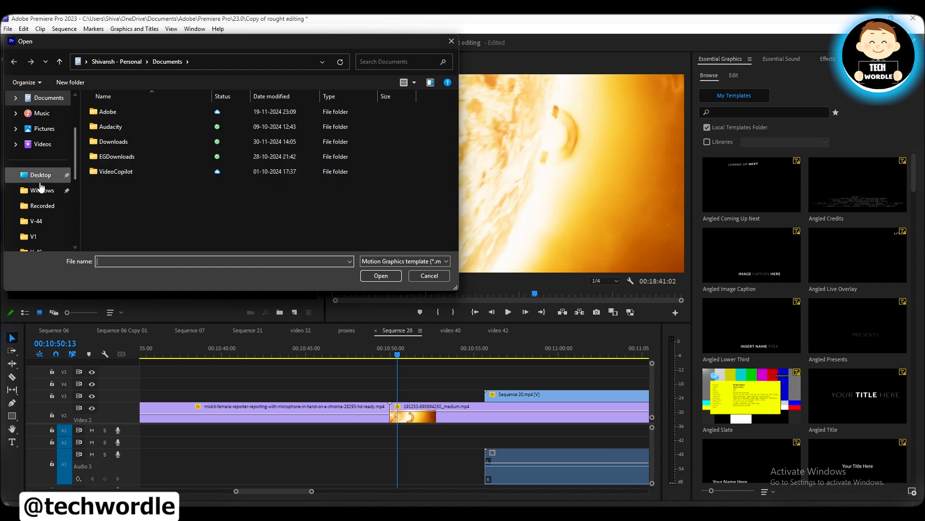
scroll(43, 188, down, 5)
click(48, 207)
double_click(135, 109)
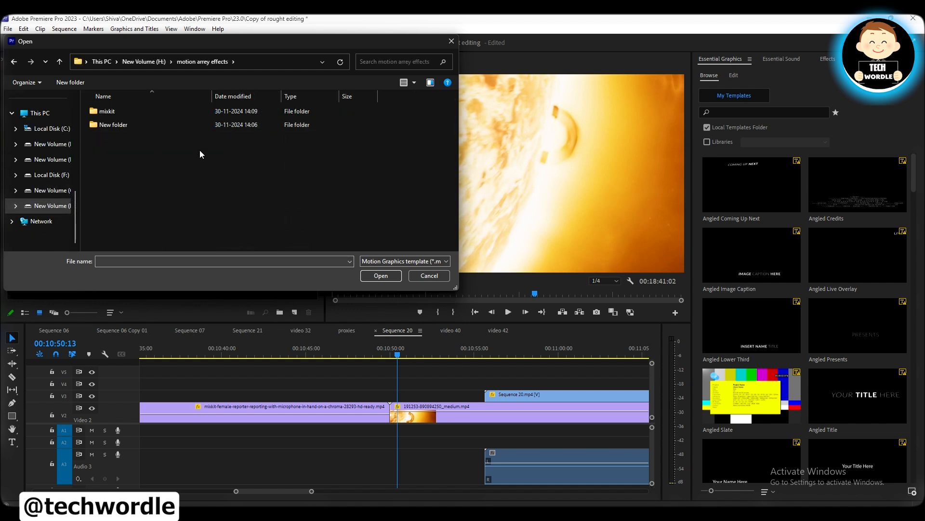
double_click(141, 110)
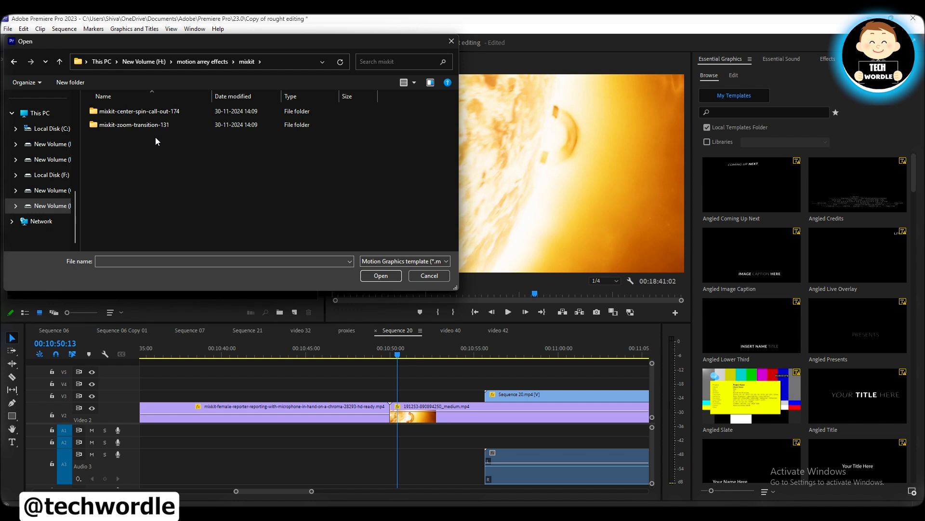
double_click(155, 111)
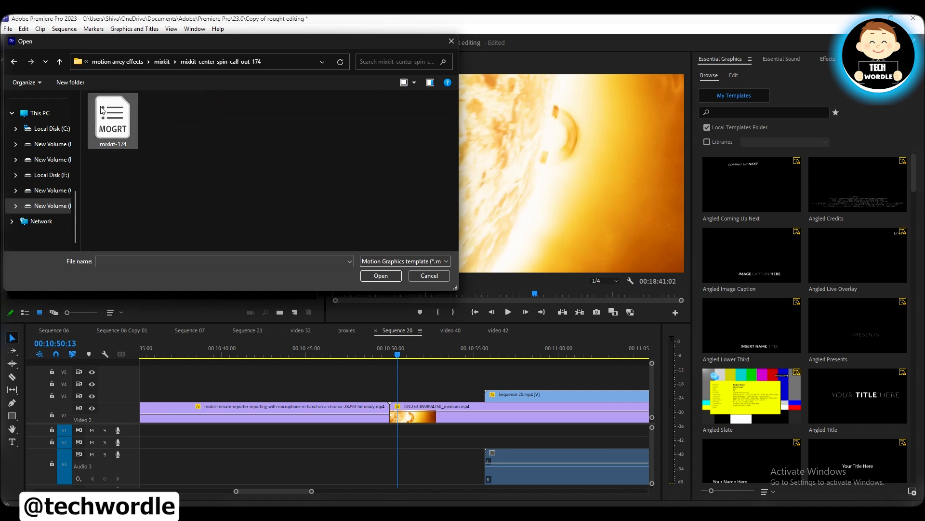
click(117, 126)
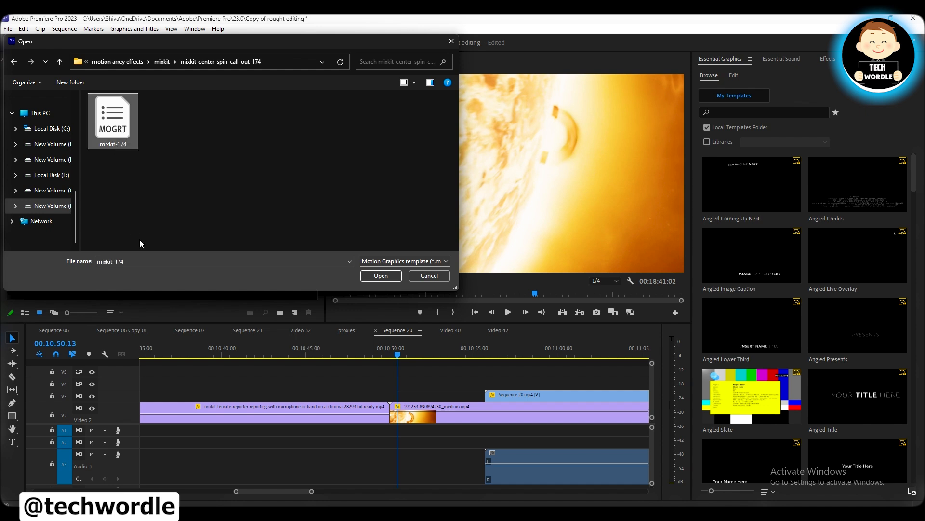
click(381, 277)
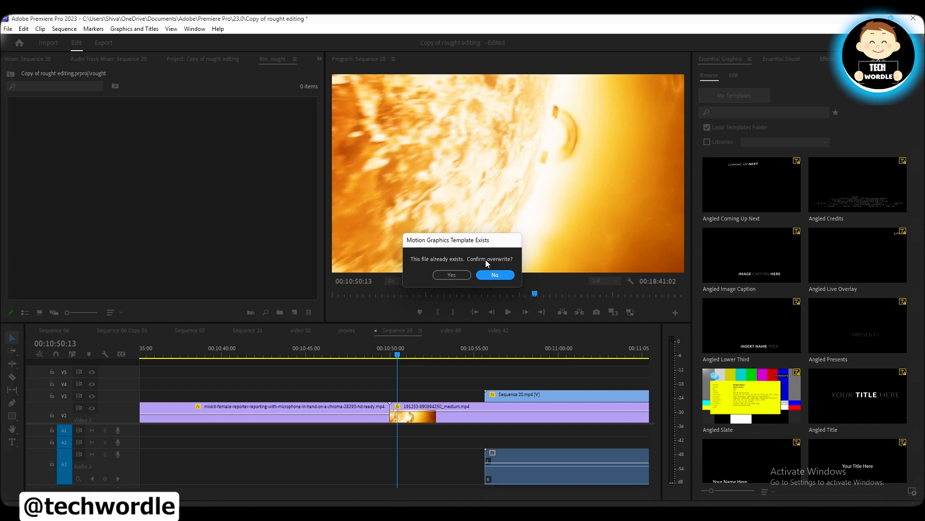
click(459, 274)
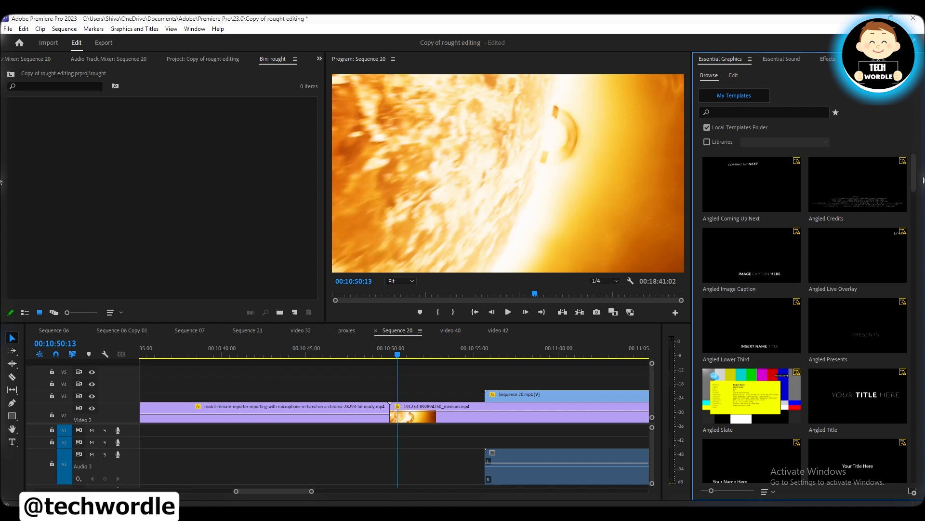
Place the CallOut_02 template on track V4 above the sun footage in Sequence 20 and accept the font substitution
drag(918, 174, 923, 250)
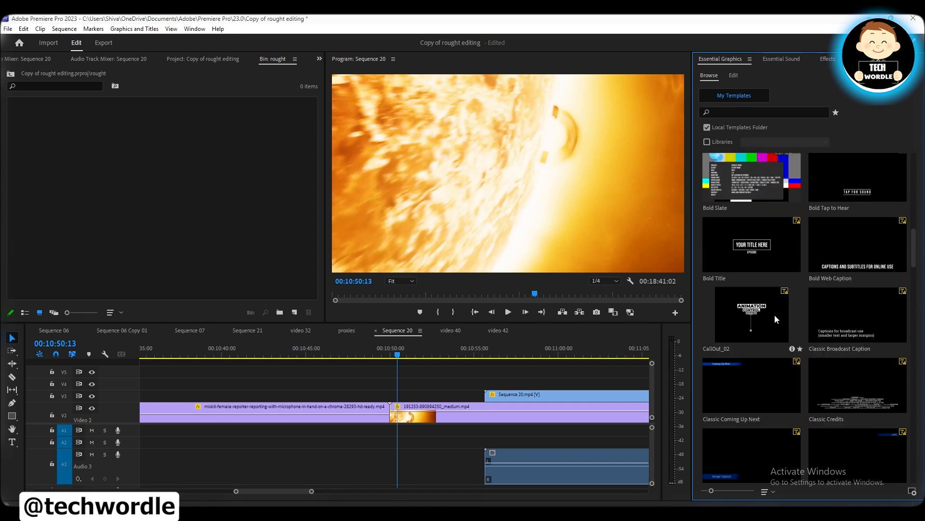
drag(746, 330, 367, 383)
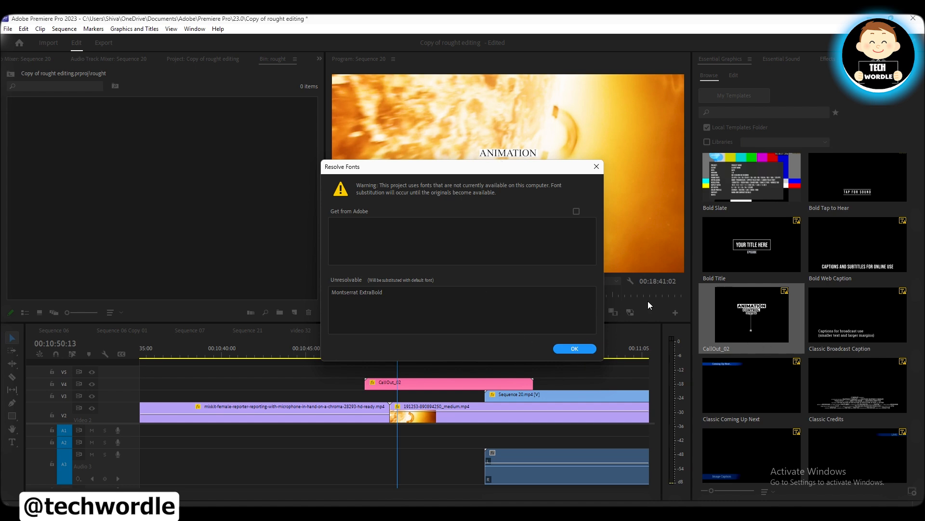
click(575, 348)
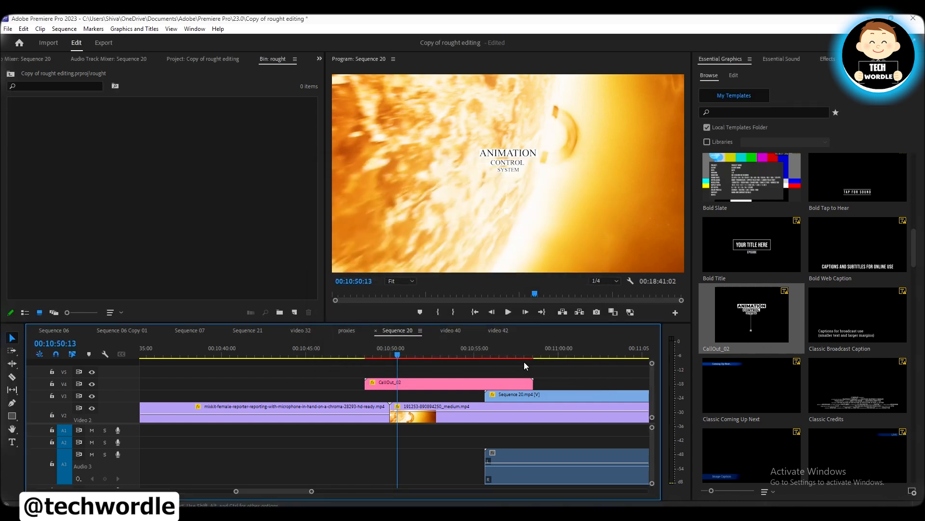
Select the CallOut_02 clip and set its scale to 216 in Effect Controls
drag(375, 351, 438, 362)
click(424, 377)
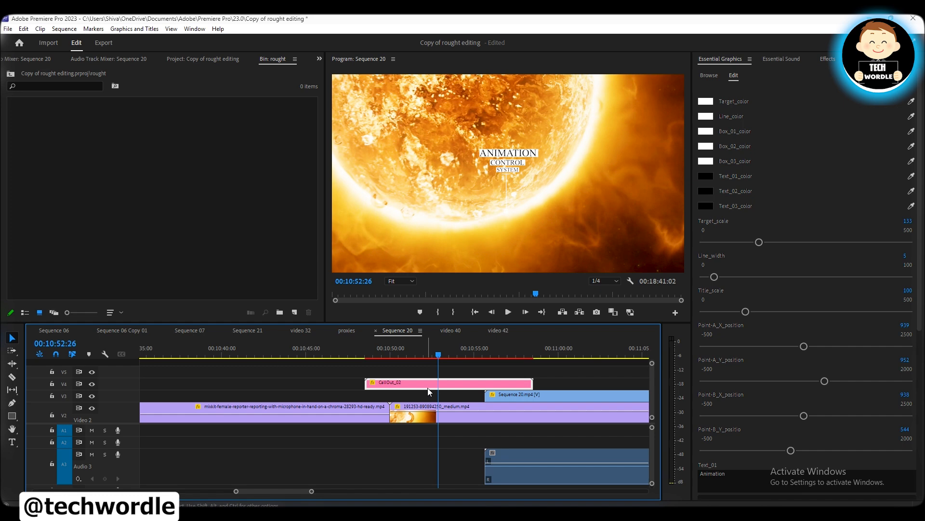
key(shift+5)
drag(93, 133, 474, 358)
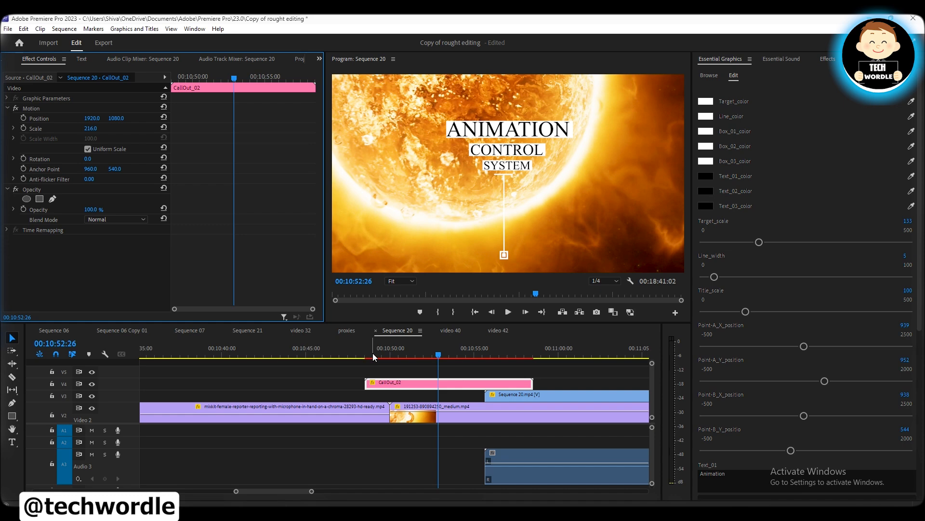
Preview the enlarged callout animation, then delete the CallOut_02 clip from track V4
click(391, 356)
drag(397, 357, 427, 381)
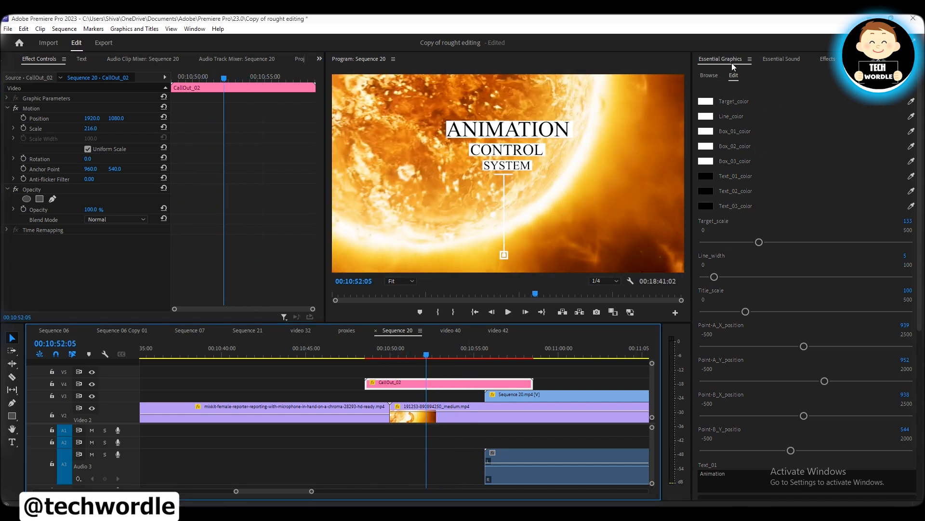
alt+scroll(348, 384, down, 2)
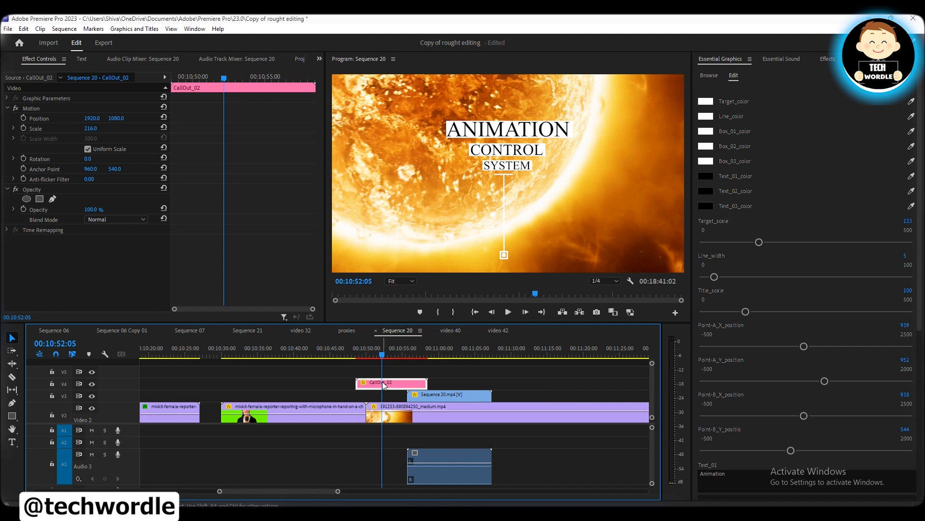
key(Delete)
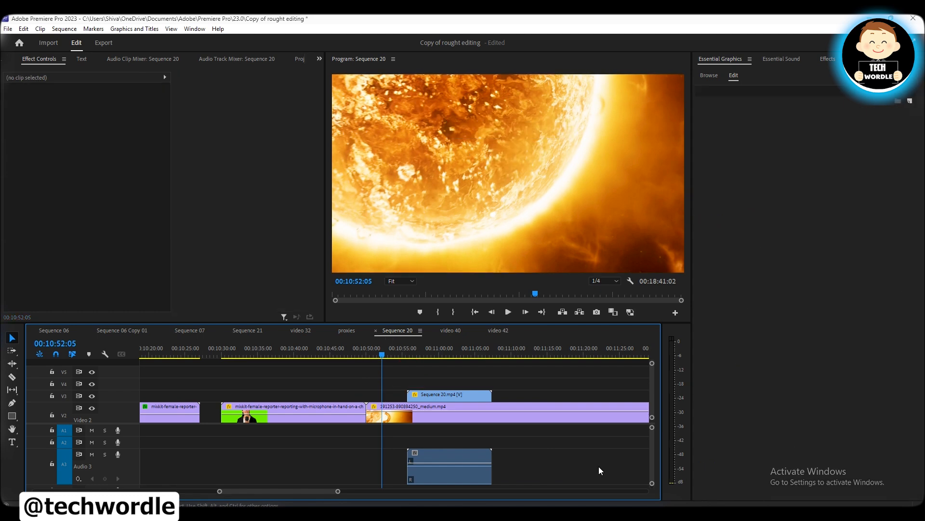
Import the assets folder, mixkit-131 project and preview video from mixkit-zoom-transition-131 into the rought bin, using Import Entire Project
click(545, 514)
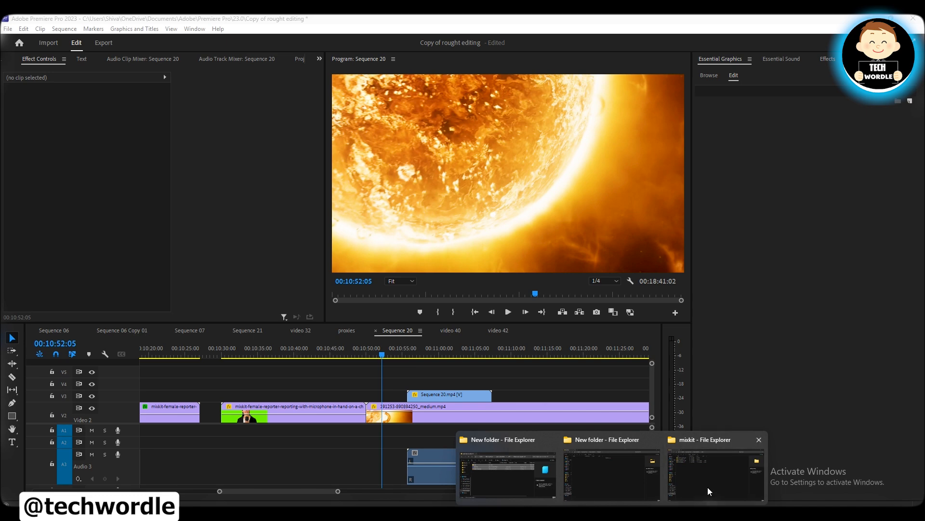
click(708, 487)
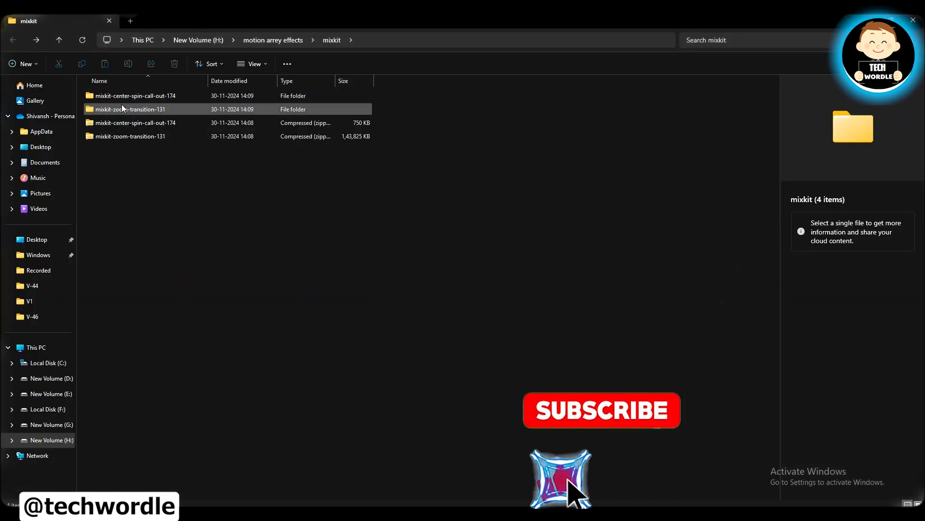
double_click(159, 111)
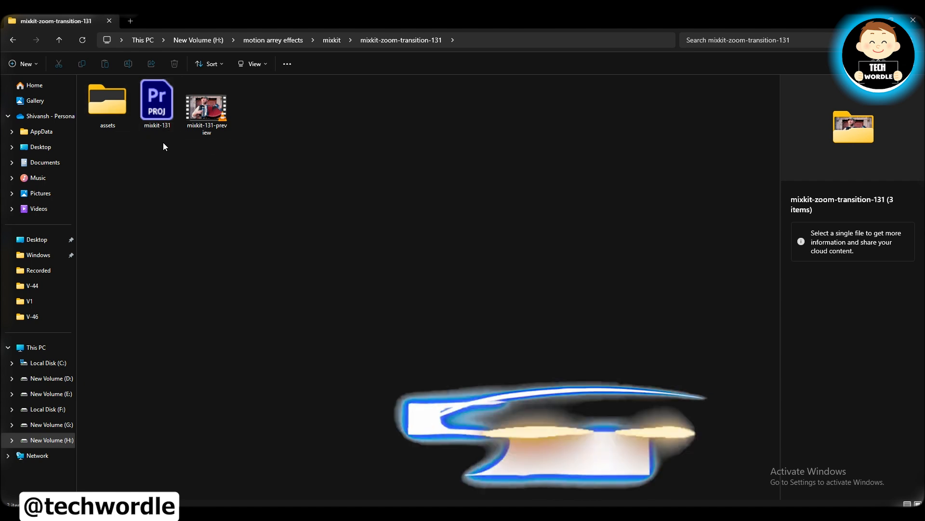
drag(366, 185, 106, 162)
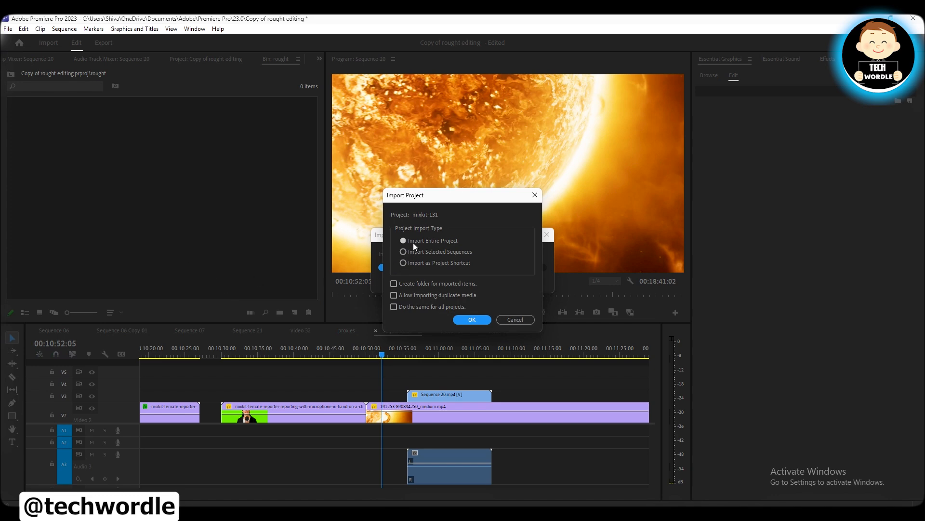
click(470, 320)
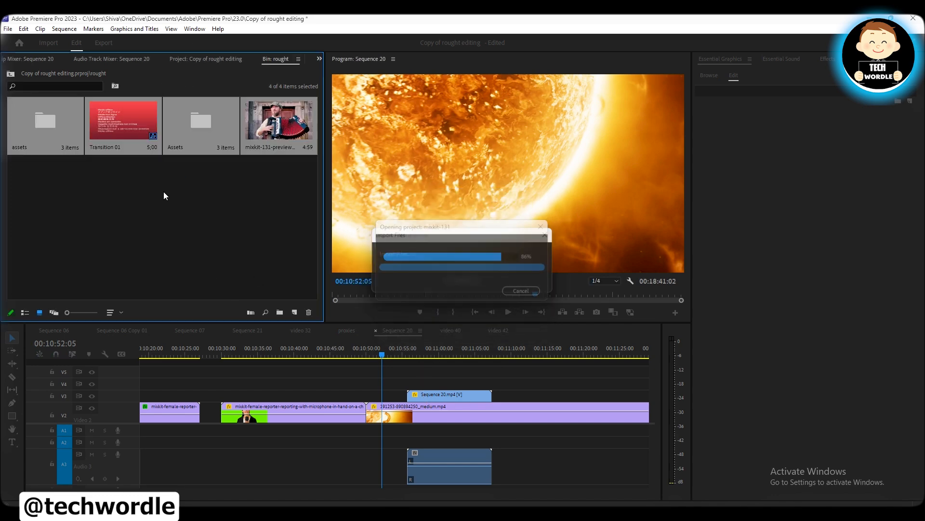
Open the Transition 01 sequence and scrub through both groups of transition adjustment layers to preview them
click(172, 209)
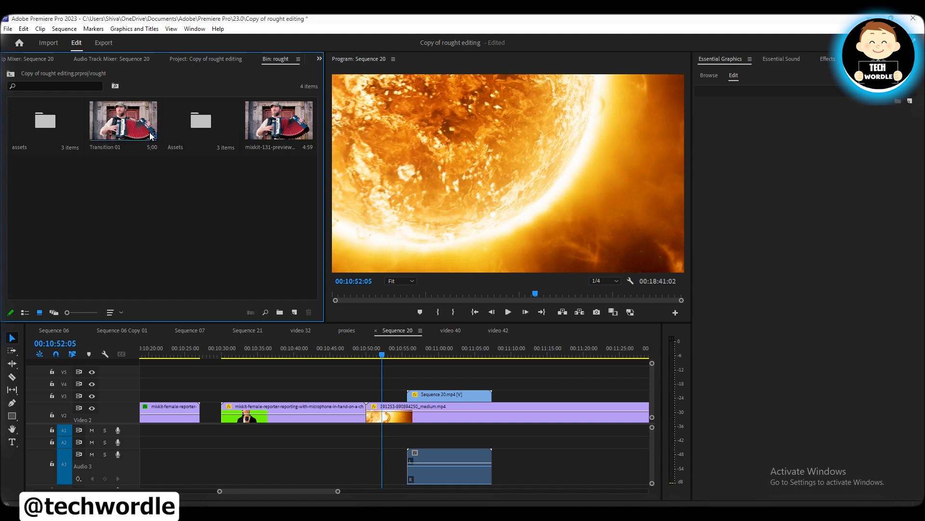
double_click(121, 125)
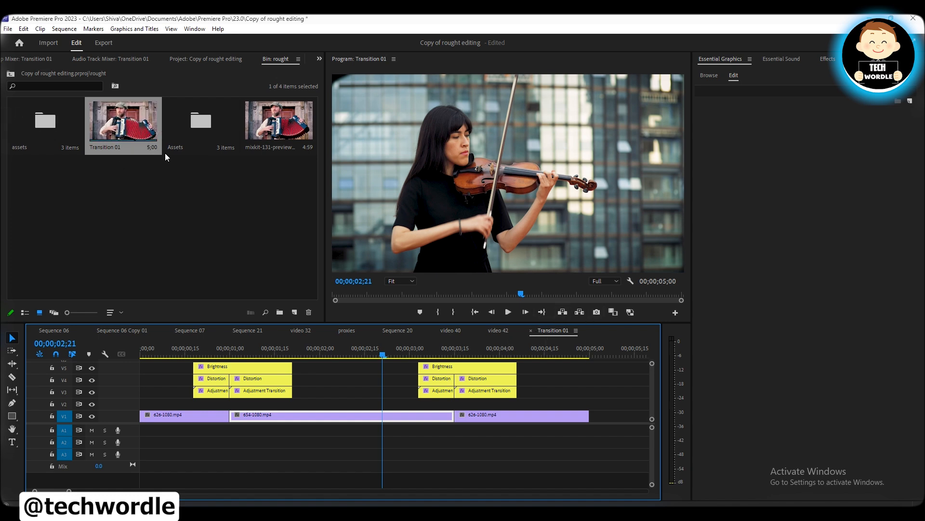
click(288, 391)
drag(203, 354, 265, 373)
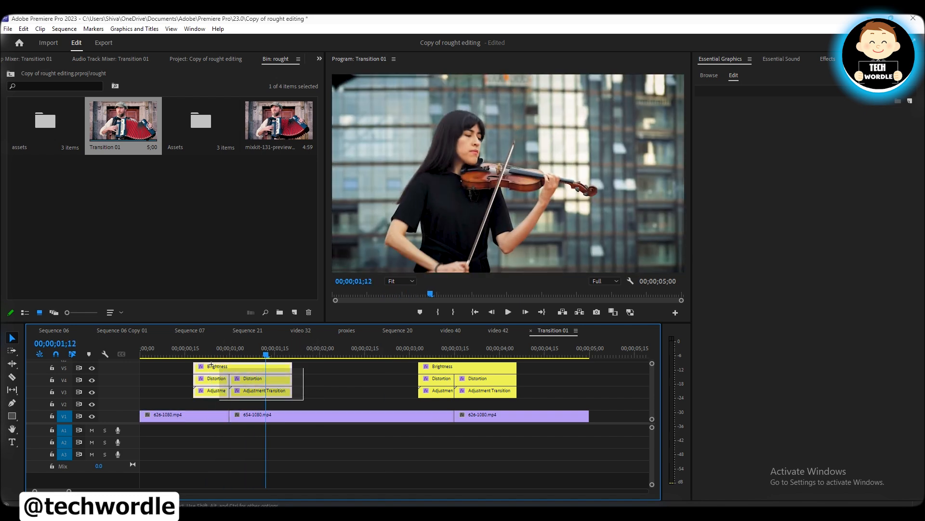
click(430, 355)
drag(435, 356, 490, 370)
drag(549, 397, 411, 359)
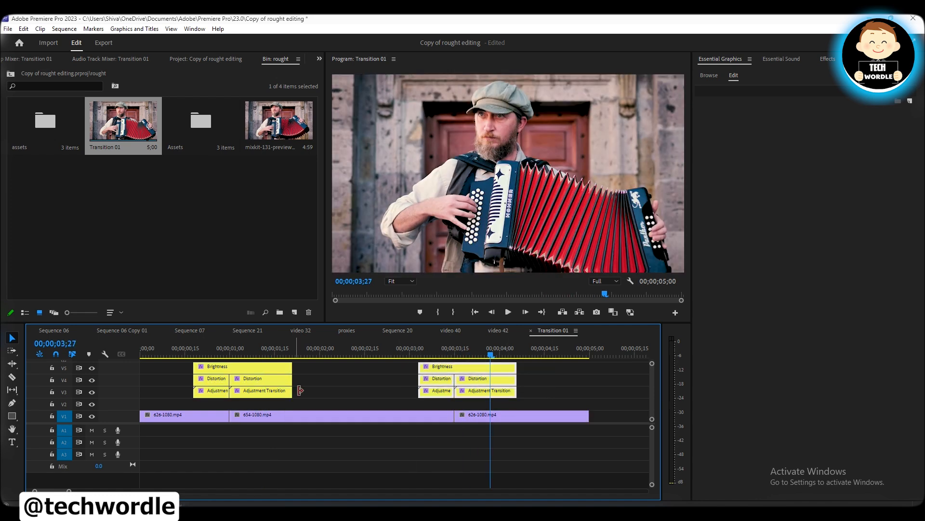
Copy the first Brightness, Distortion and Adjustment Transition group onto V4–V6 in Sequence 20, over the cut between the reporter and sun clips
drag(320, 399, 188, 362)
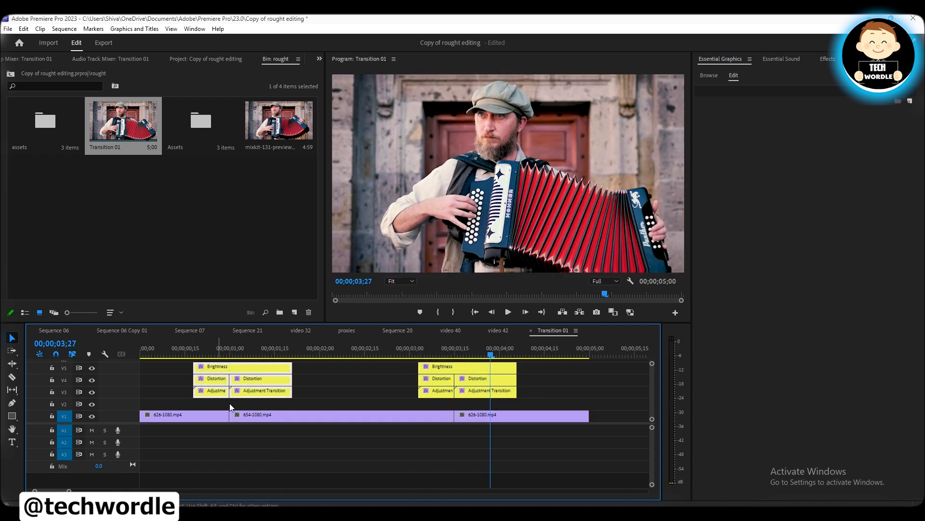
drag(207, 399, 397, 335)
click(397, 334)
drag(396, 331, 378, 442)
scroll(359, 384, up, 4)
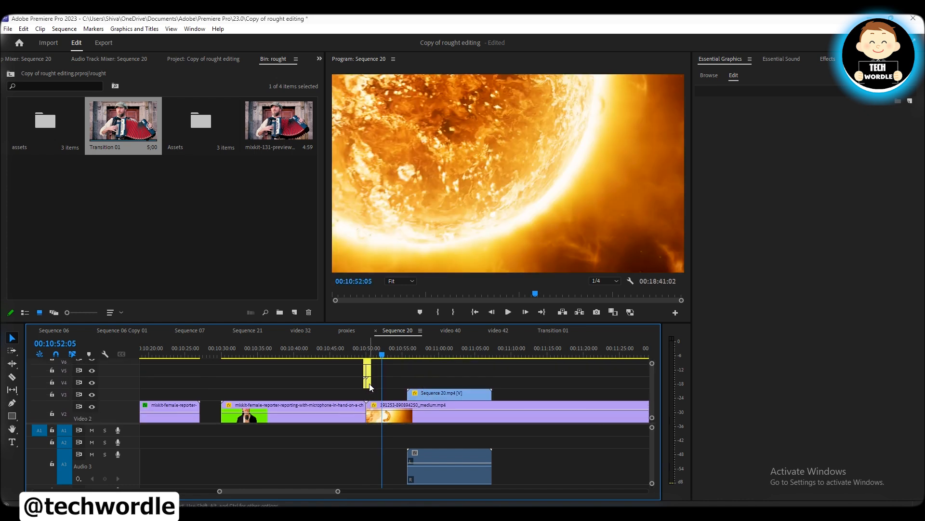
scroll(357, 385, up, 2)
scroll(357, 385, up, 5)
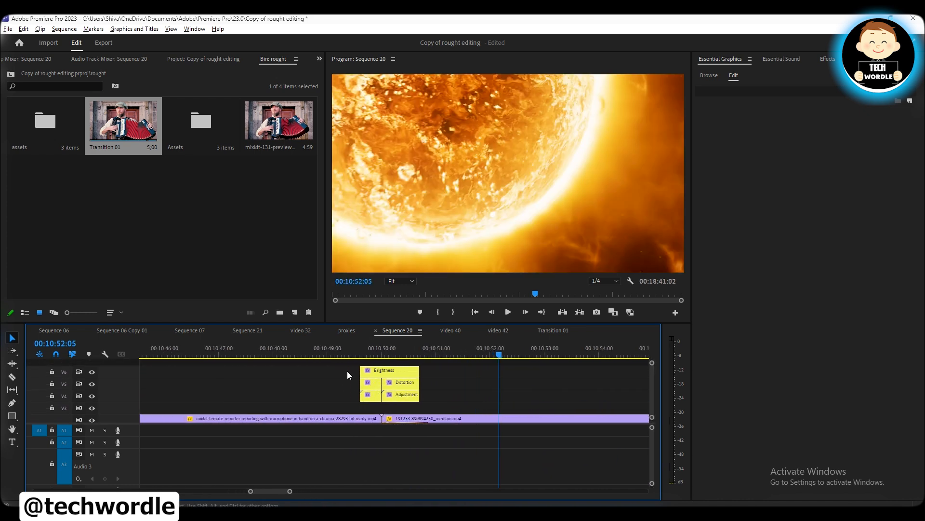
Scrub the transition across the cut, then set the Brightness layer's Motion scale to 200 in Effect Controls
drag(342, 355, 396, 350)
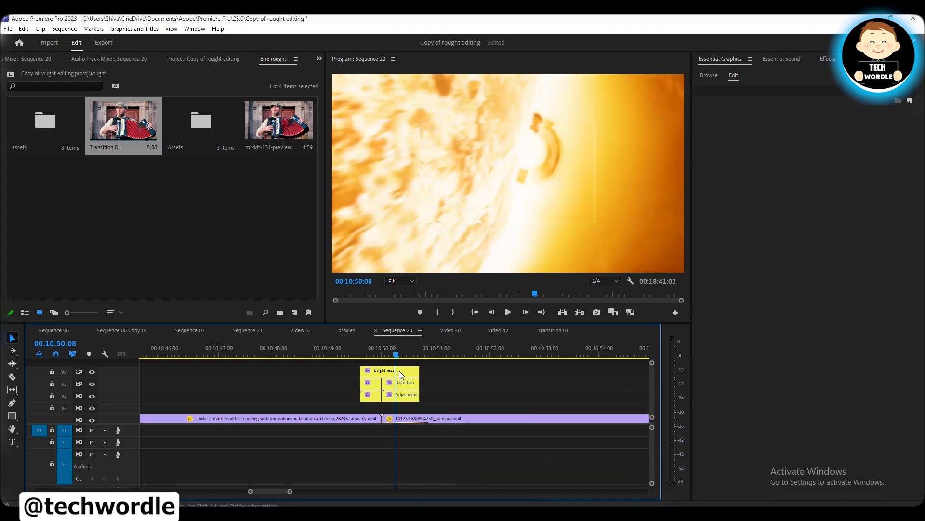
drag(389, 351, 378, 357)
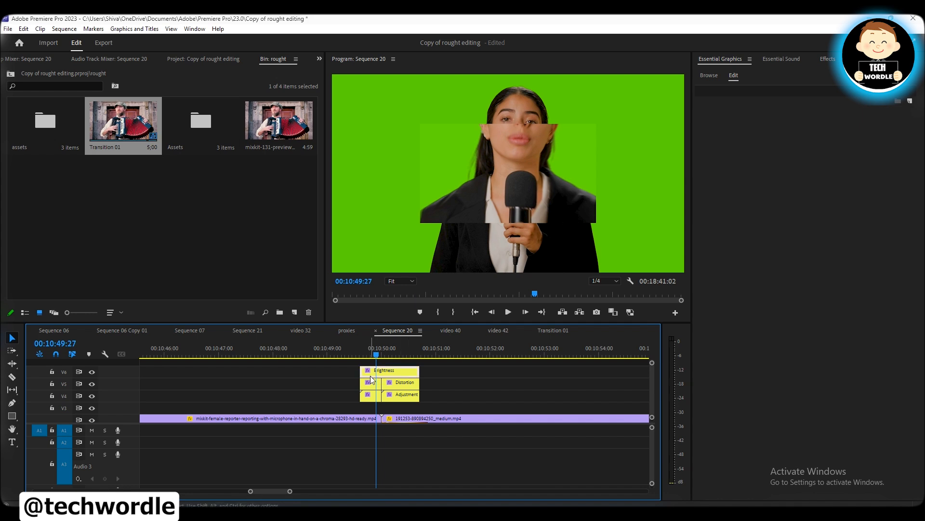
key(shift+5)
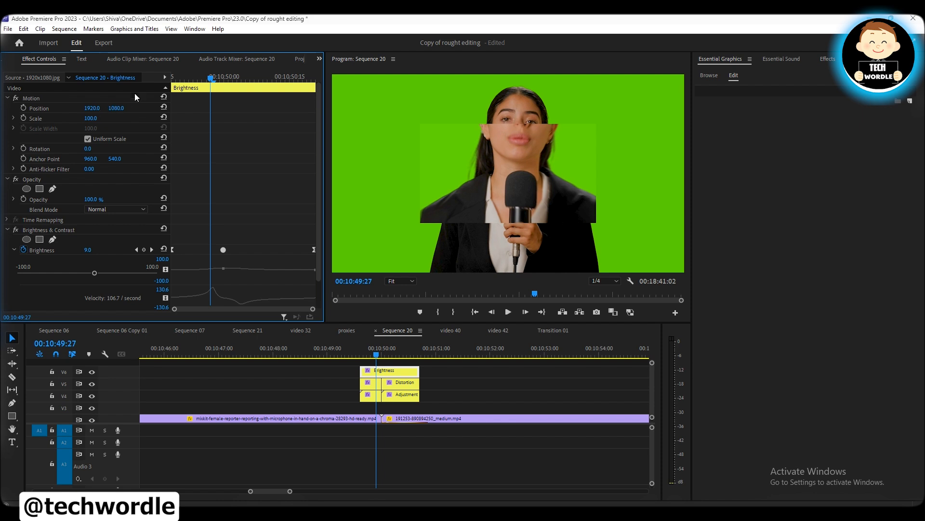
click(203, 29)
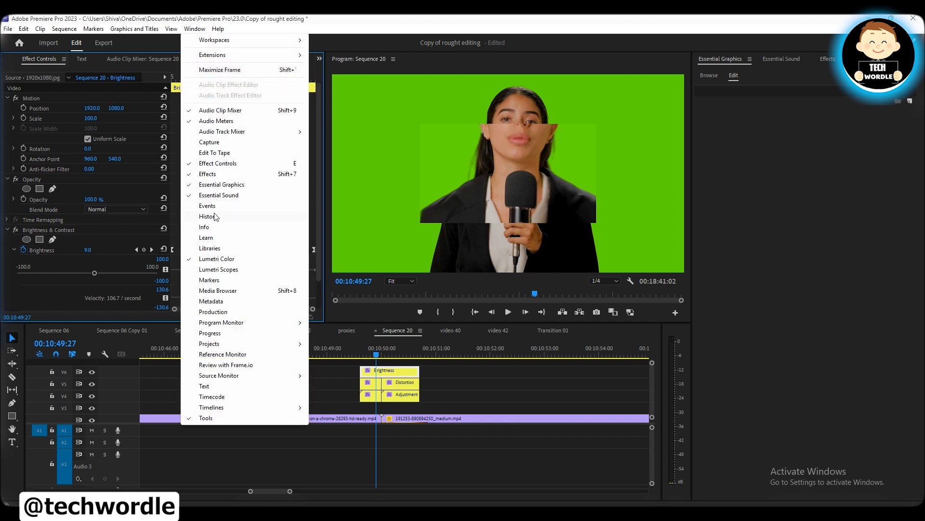
click(104, 118)
click(91, 118)
text(200)
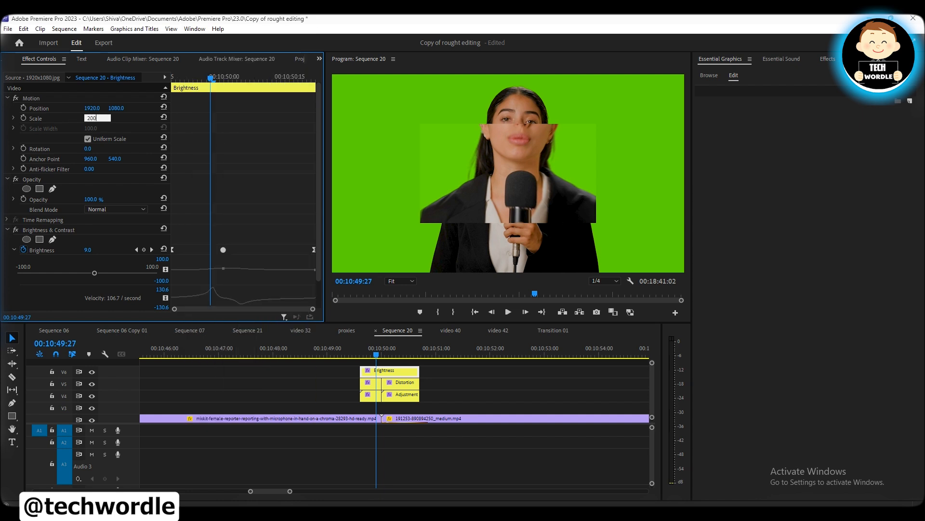
key(Return)
Set the Motion scale of the Distortion and Adjustment Transition layers before the cut to 200
click(370, 381)
click(93, 119)
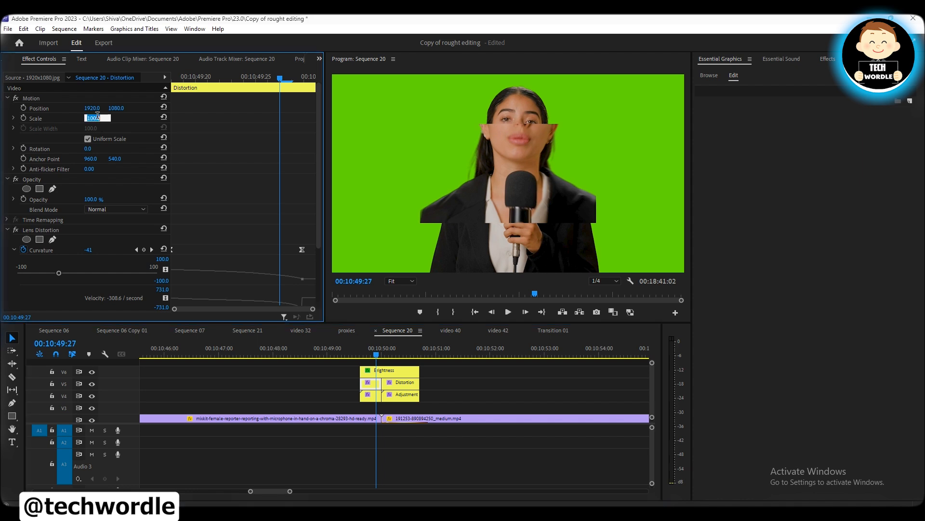
text(200)
key(Return)
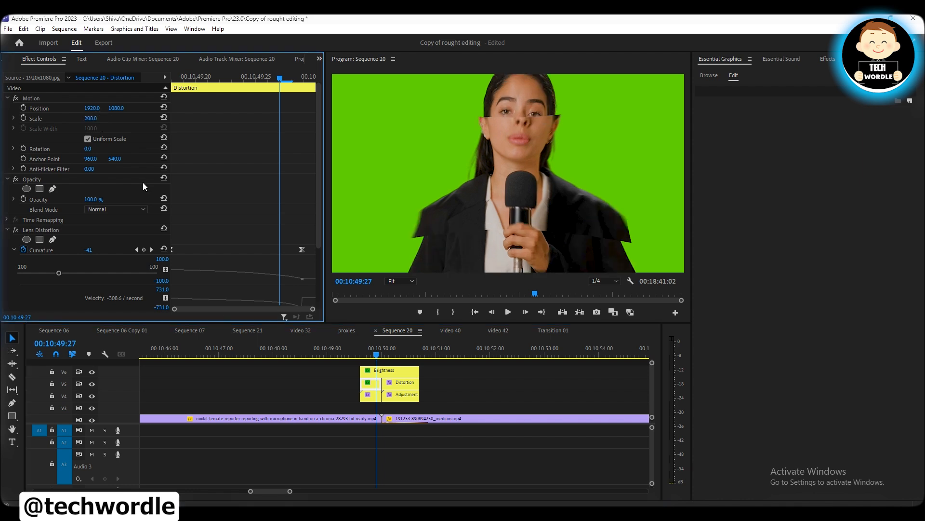
click(374, 399)
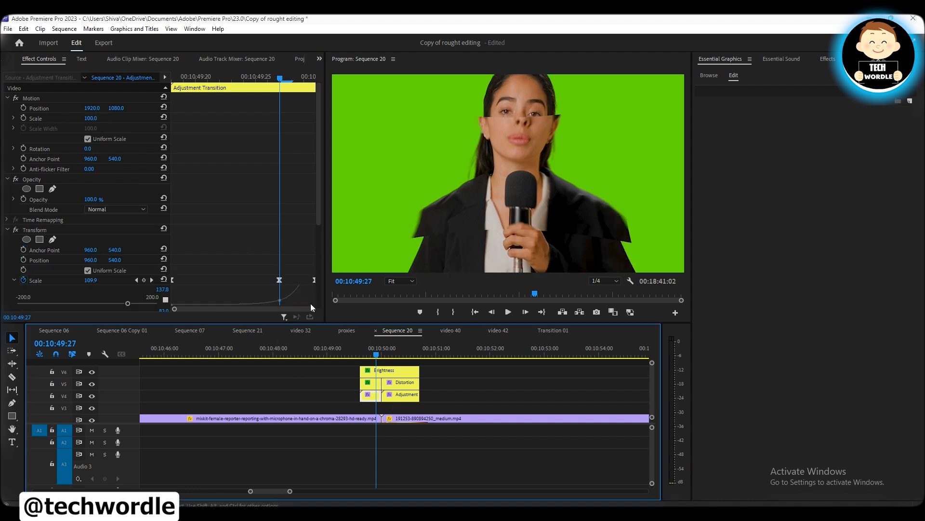
click(95, 118)
text(200)
key(Return)
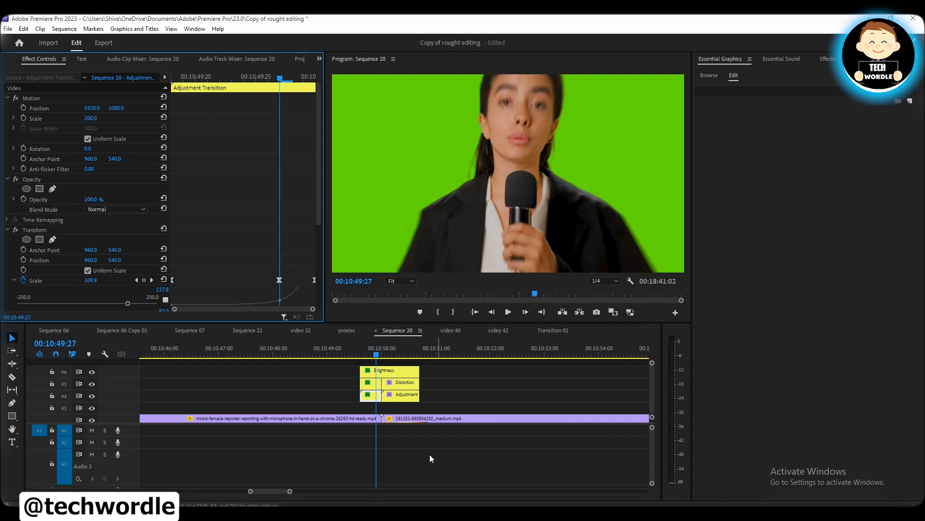
Set the Motion scale of the Adjustment Transition and Distortion layers after the cut to 200
click(403, 395)
click(90, 119)
text(200)
key(Return)
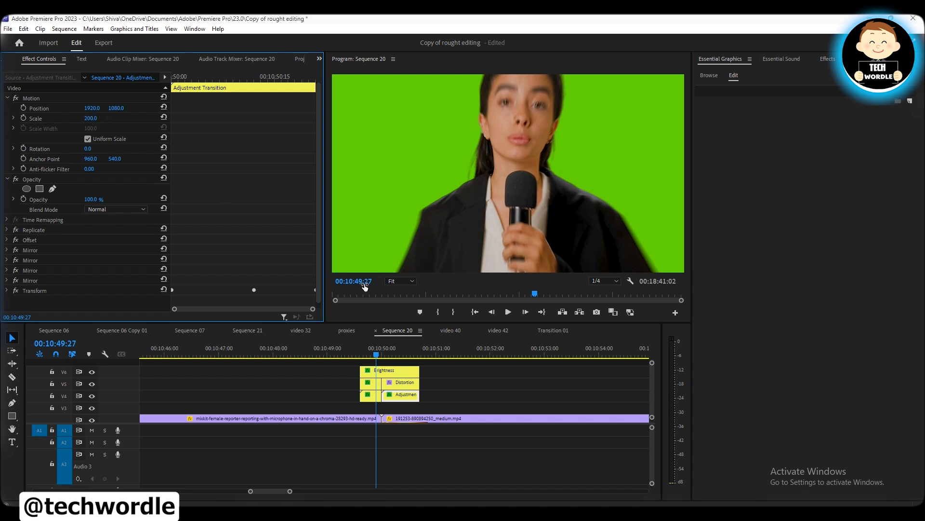
click(402, 382)
click(96, 117)
text(200)
key(Return)
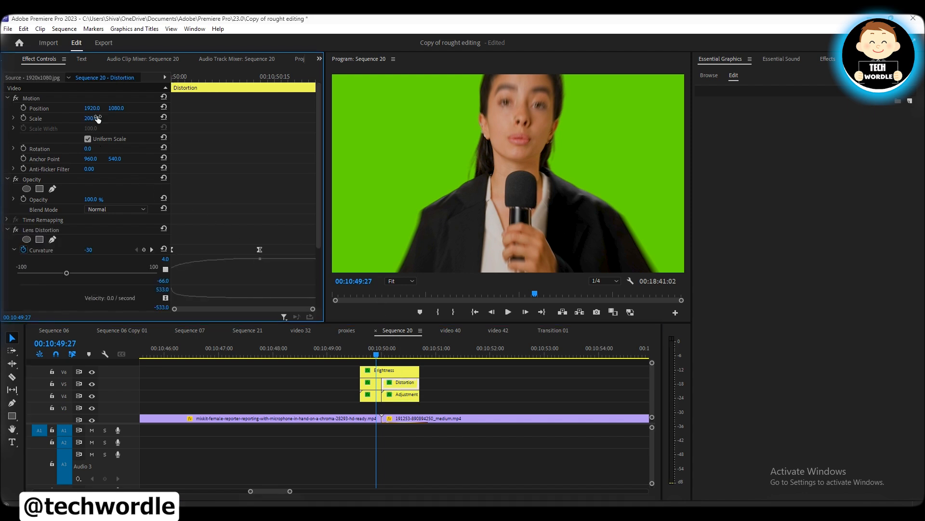
Preview the resized zoom transition across the cut between the reporter and sun clips
click(359, 356)
drag(359, 356, 365, 386)
scroll(350, 388, down, 2)
scroll(387, 399, up, 3)
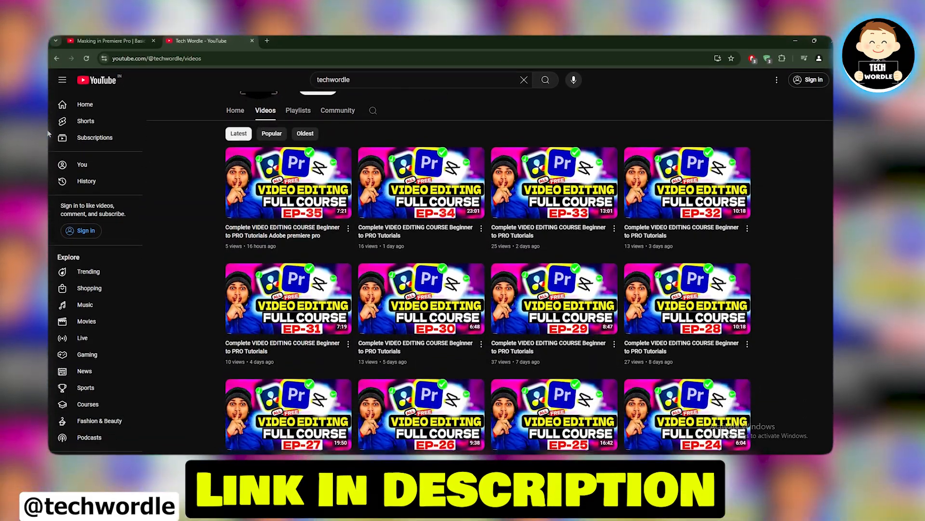
scroll(48, 132, down, 4)
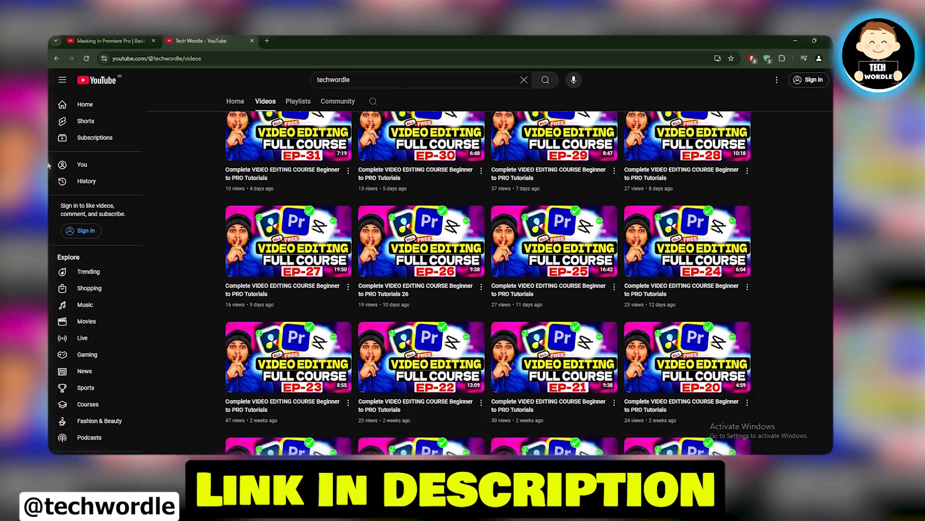
scroll(48, 183, down, 4)
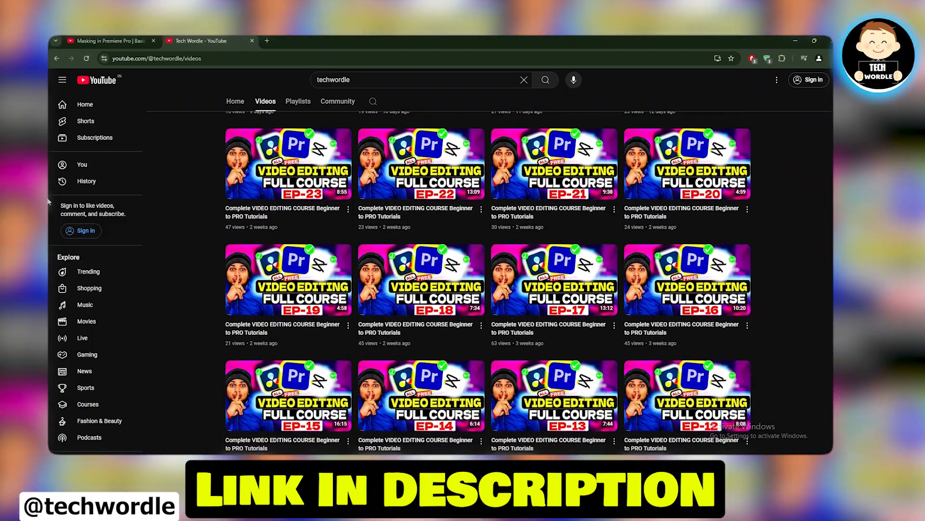